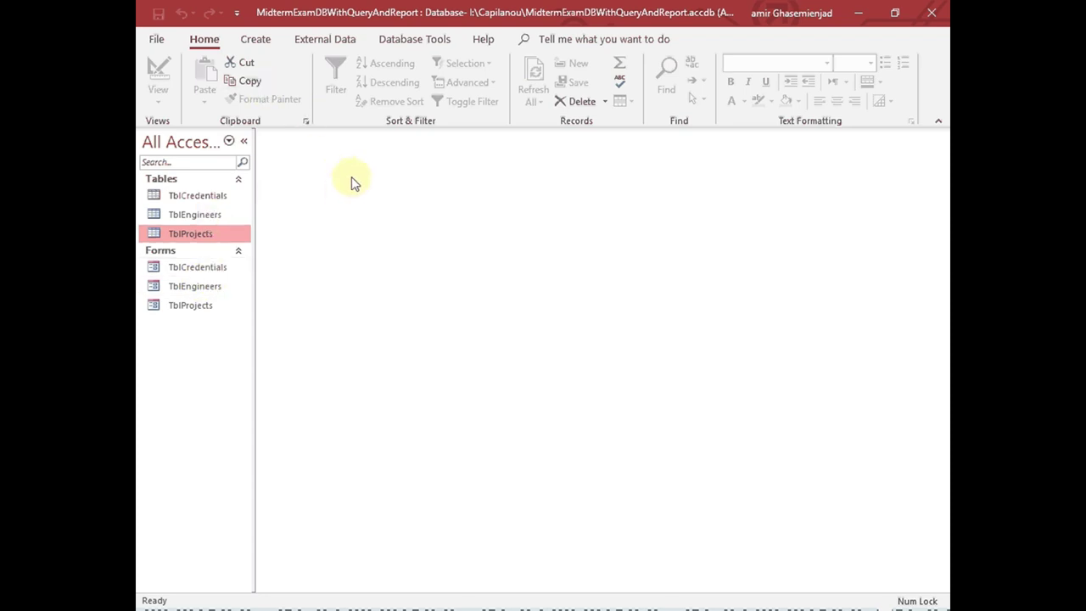
Step: Review the relationships between the three tables, shift TblEngineers slightly toward TblCredentials, and close the relationships view
click(406, 48)
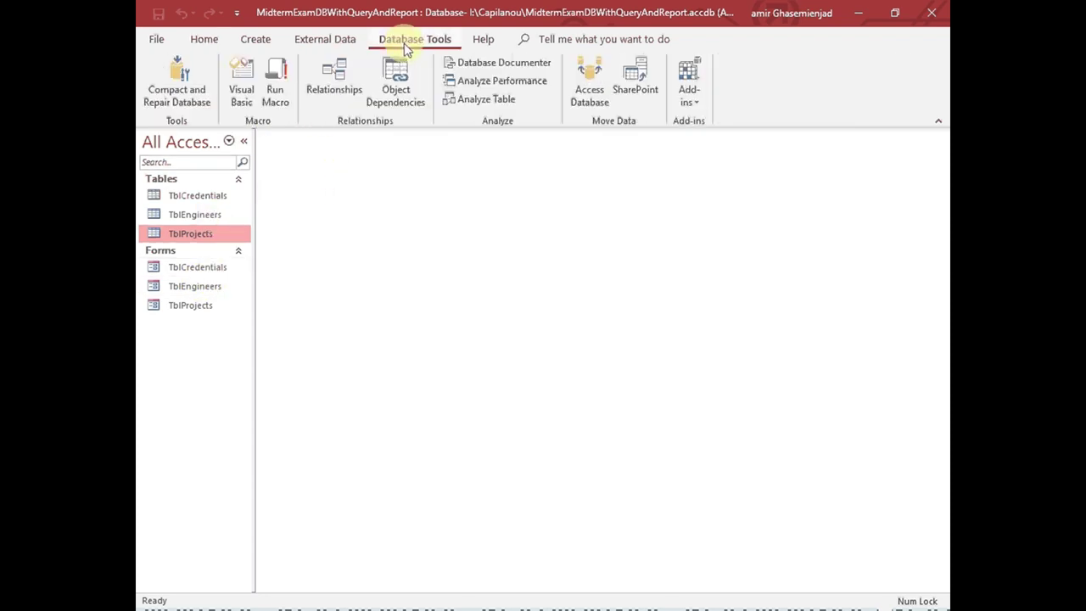
click(319, 93)
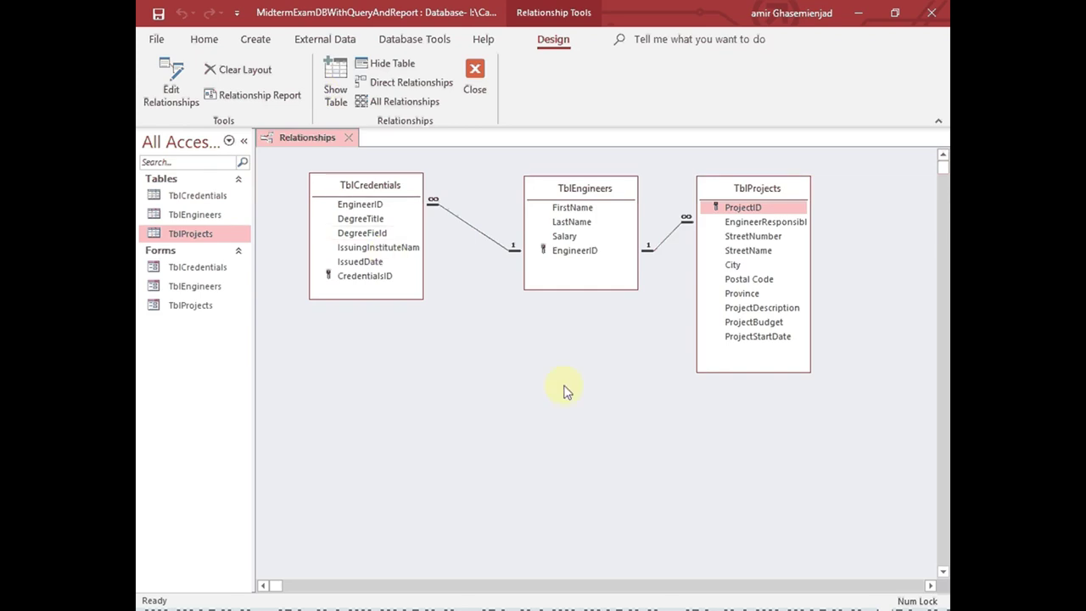
drag(563, 186, 535, 181)
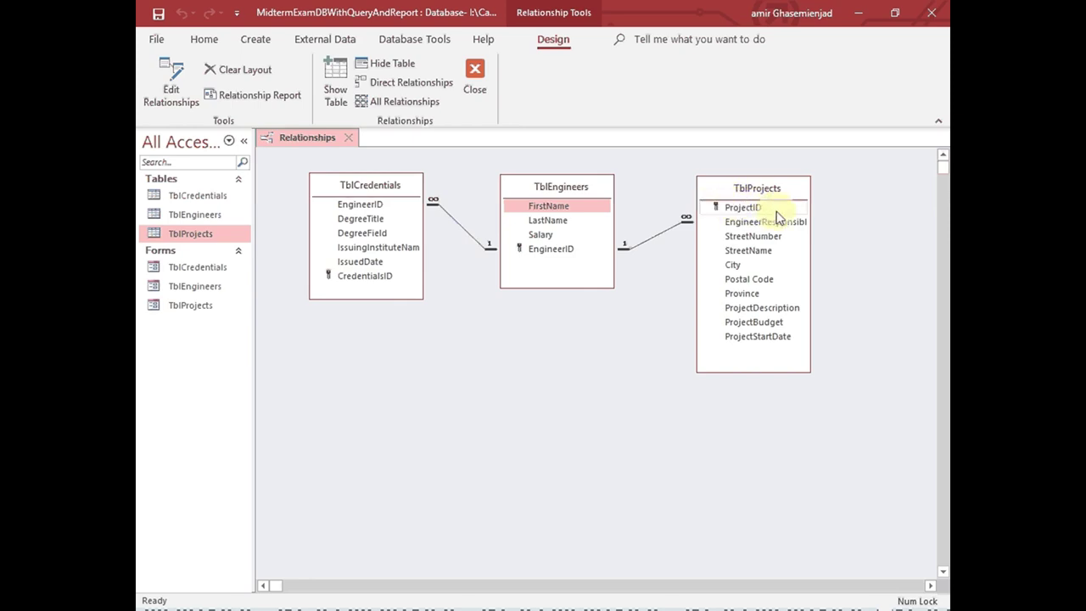
key(ctrl+w)
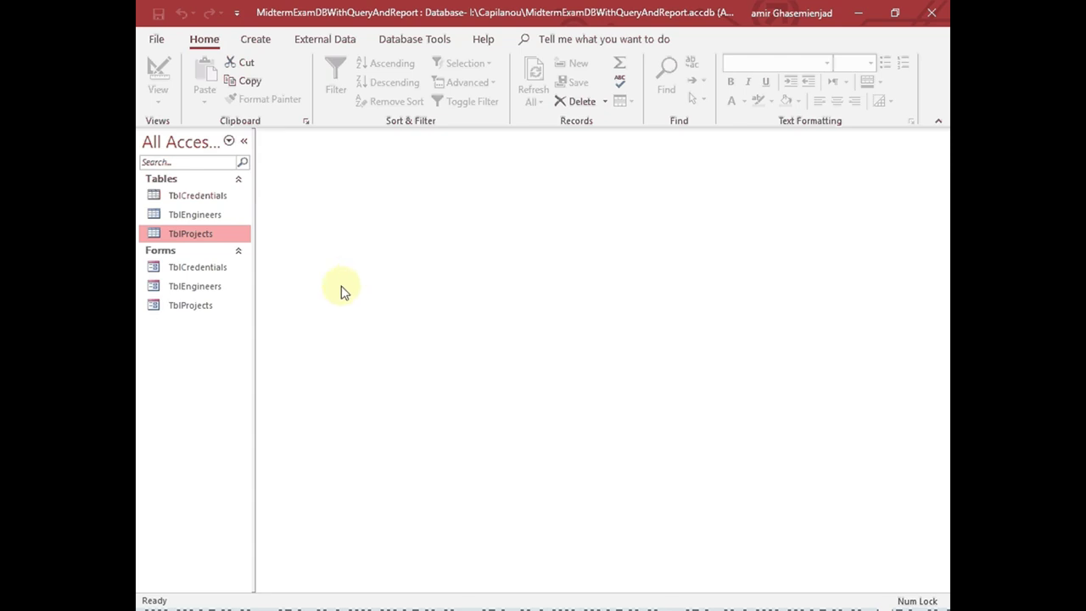
Step: Open the TblProjects table, examine which projects belong to each responsible engineer and their address columns, and close the table
double_click(207, 235)
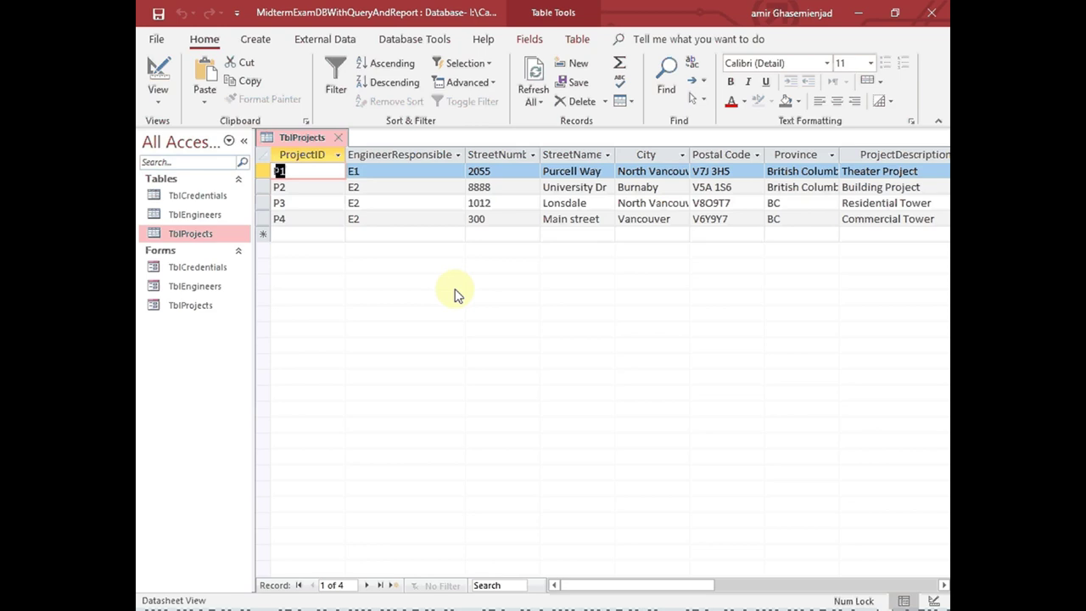
click(375, 171)
drag(374, 172, 271, 172)
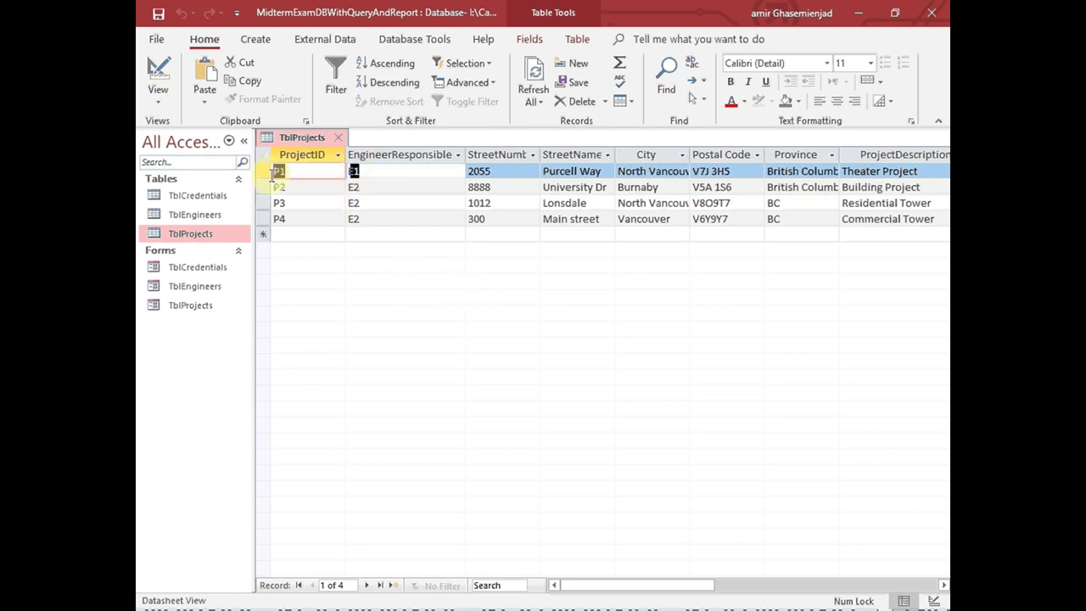
key(Tab)
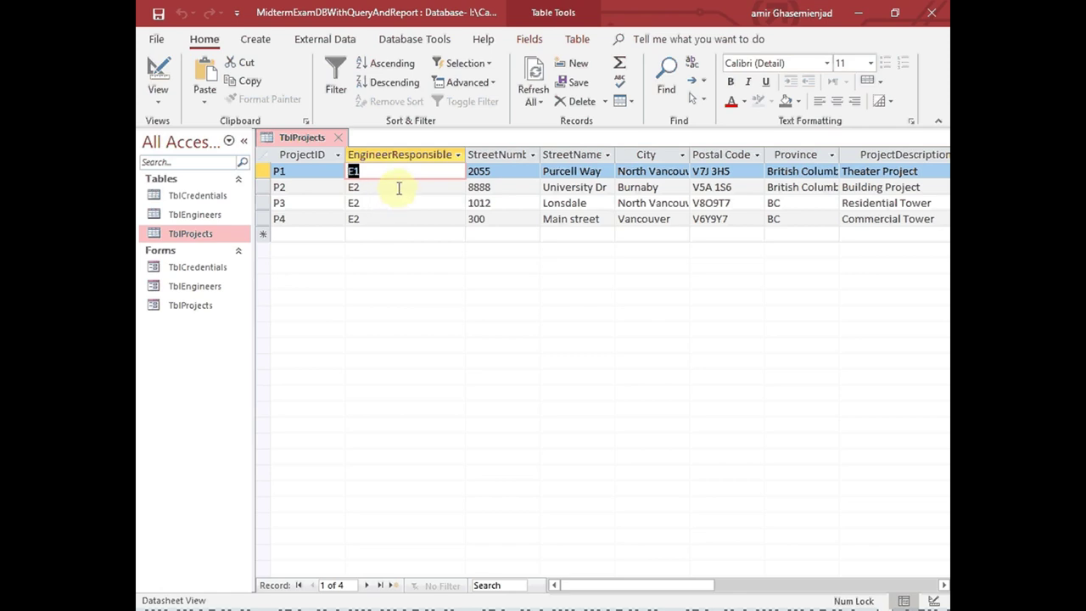
key(Down)
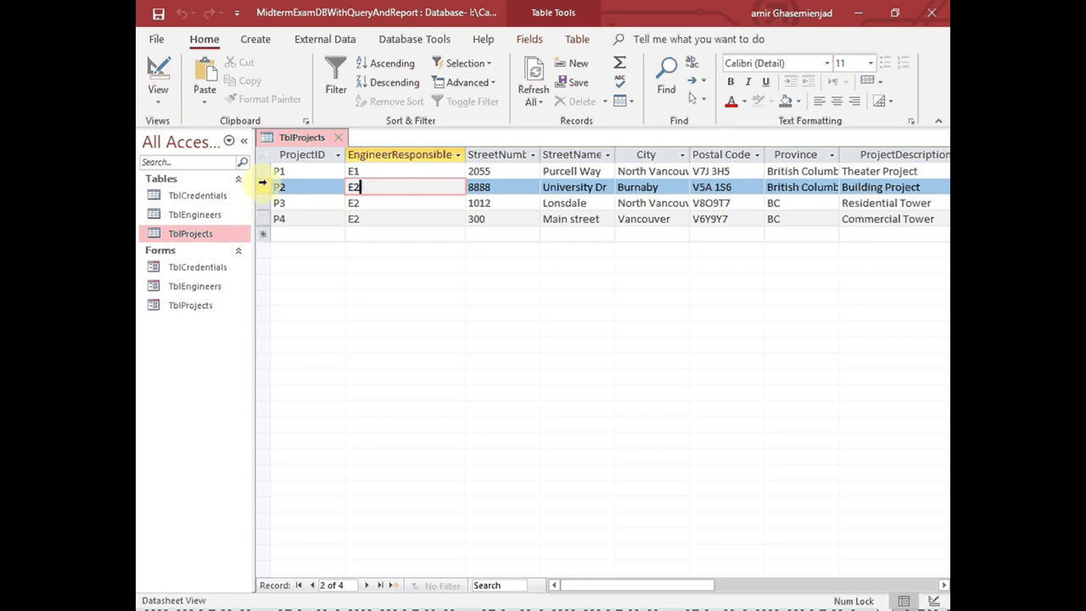
drag(263, 185, 254, 219)
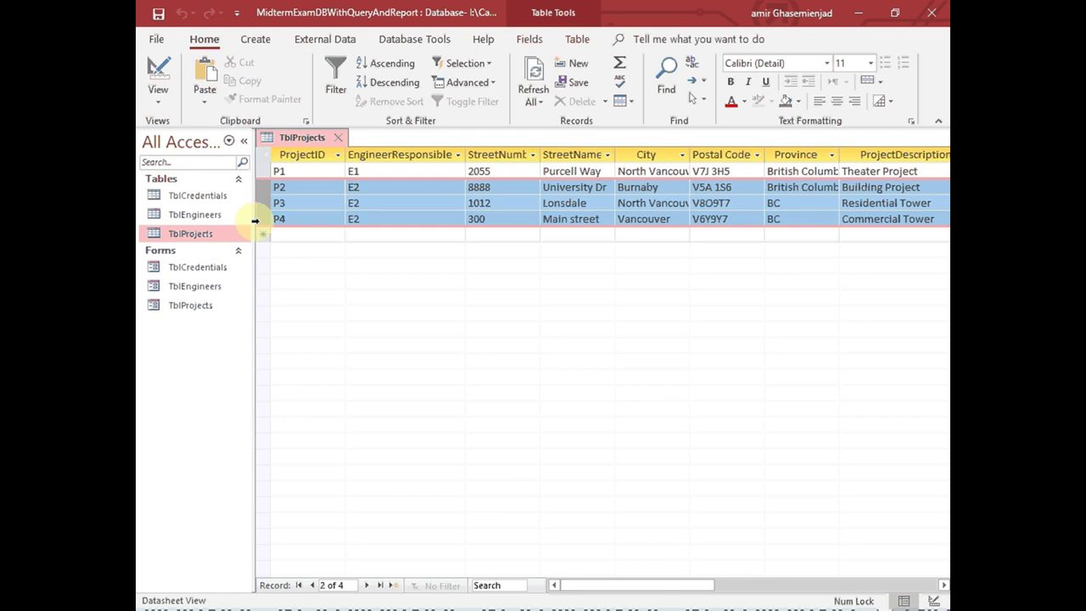
drag(255, 221, 254, 219)
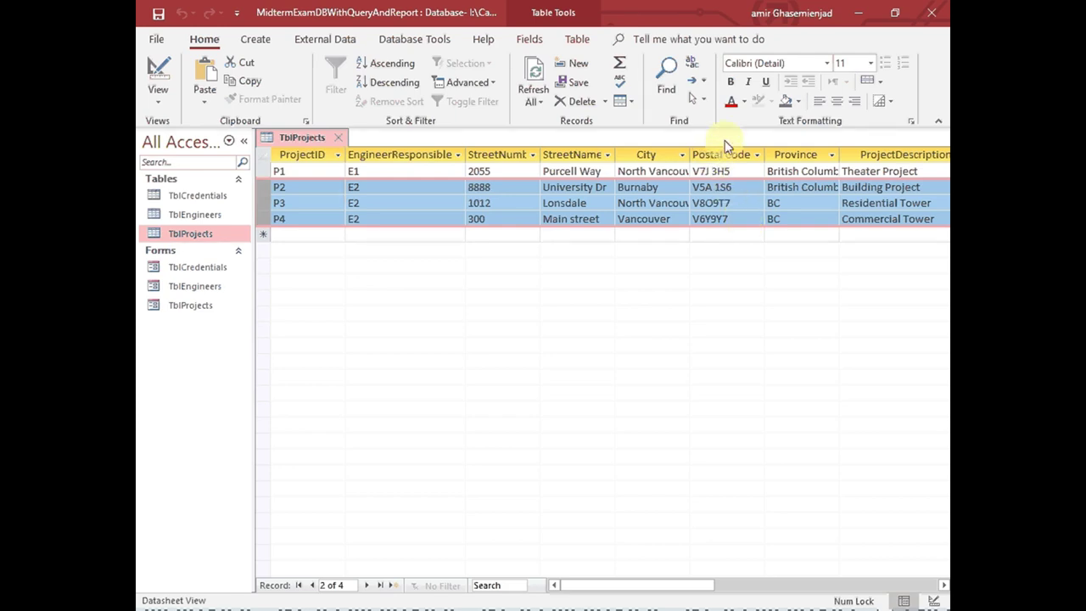
drag(726, 149, 815, 151)
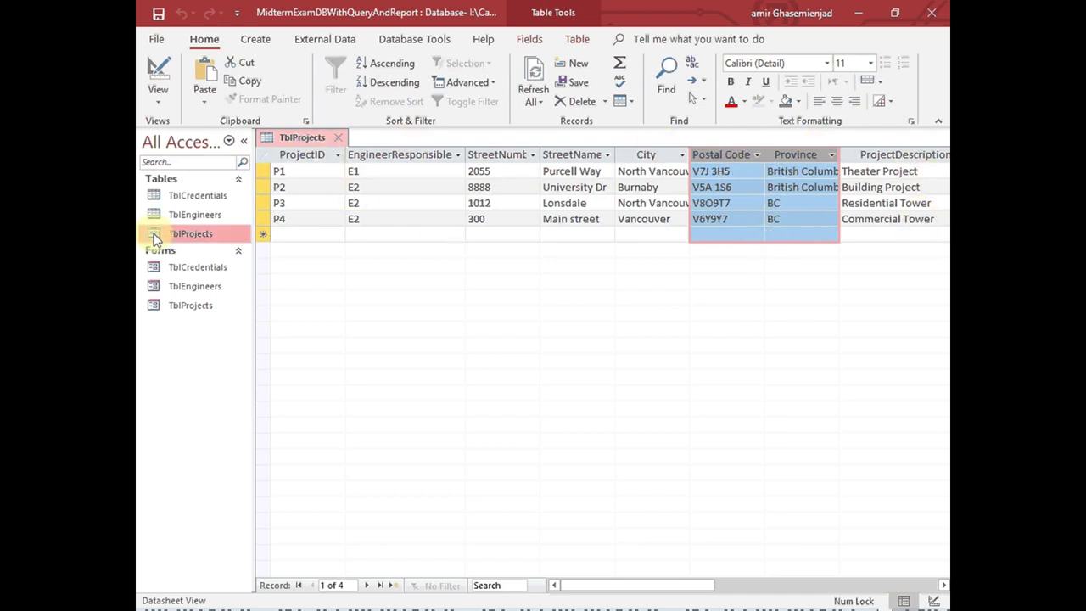
drag(262, 190, 259, 214)
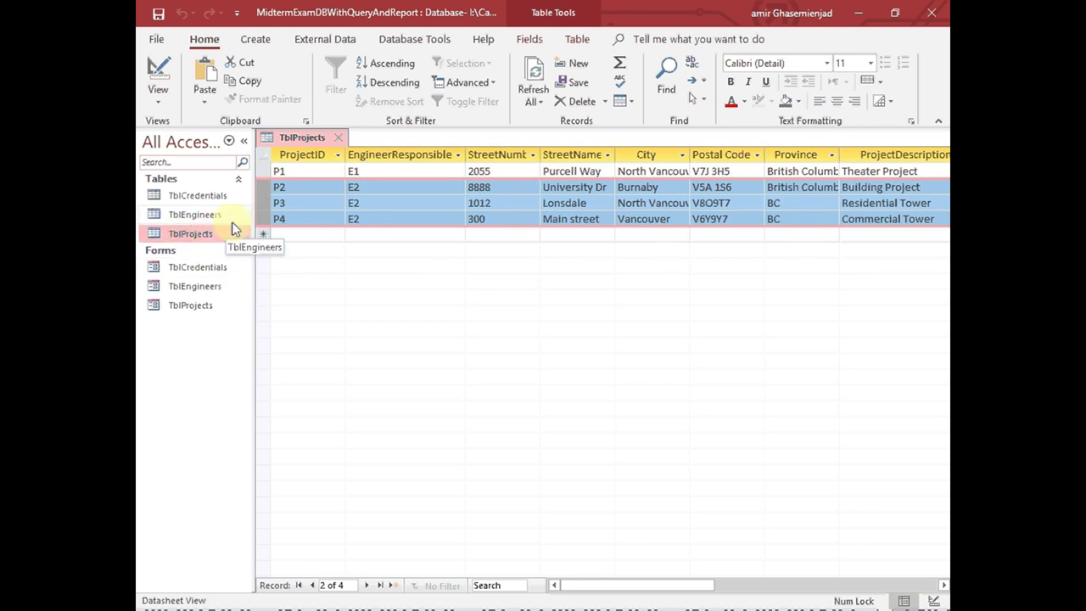
click(337, 137)
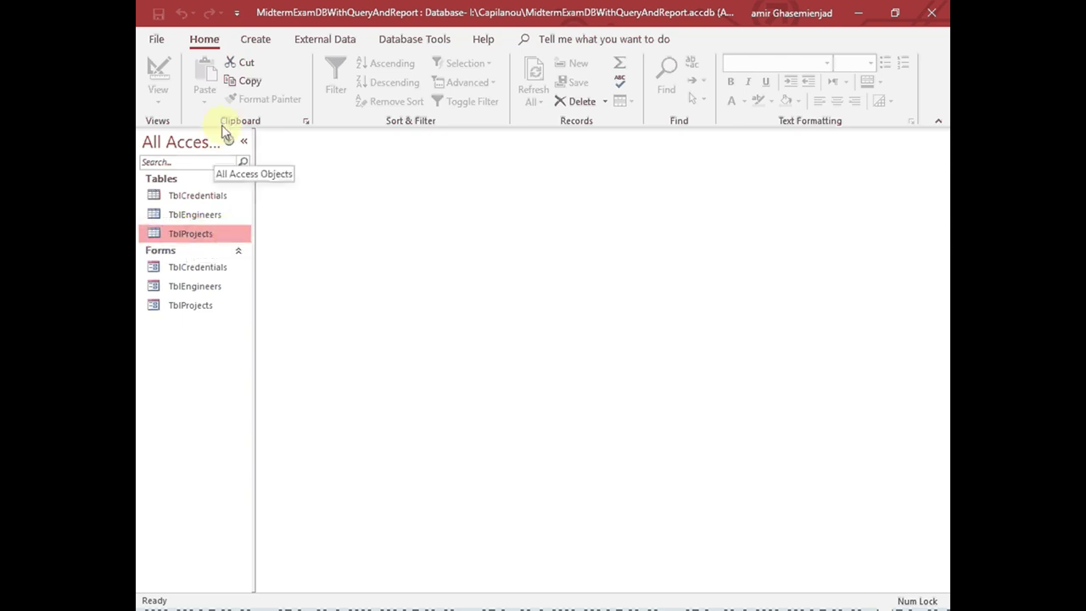
Step: Start the Report Wizard with the TblProjects table as the report's source
click(252, 44)
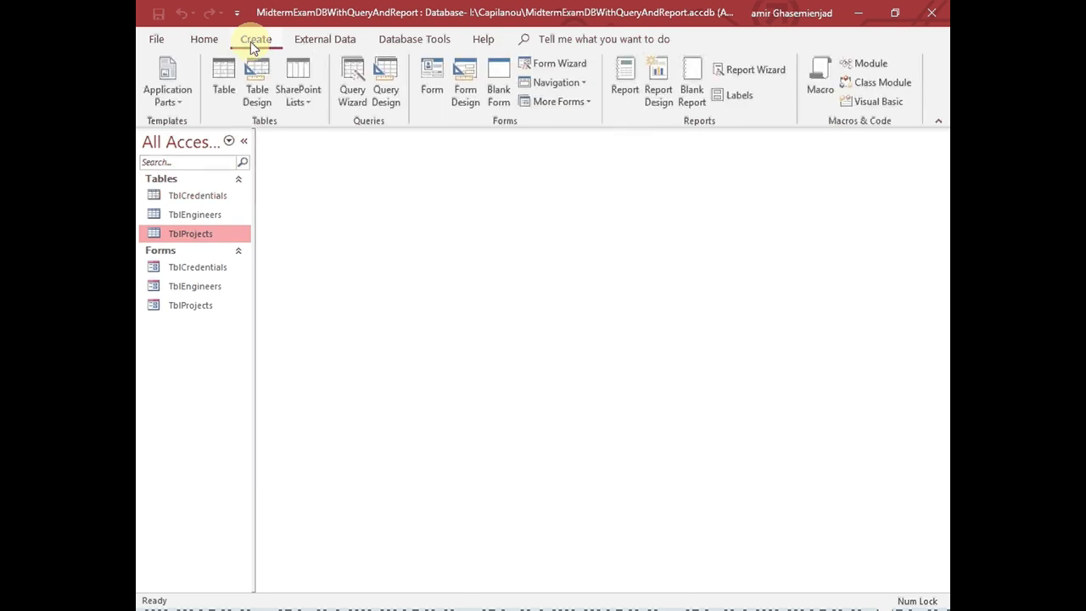
click(746, 73)
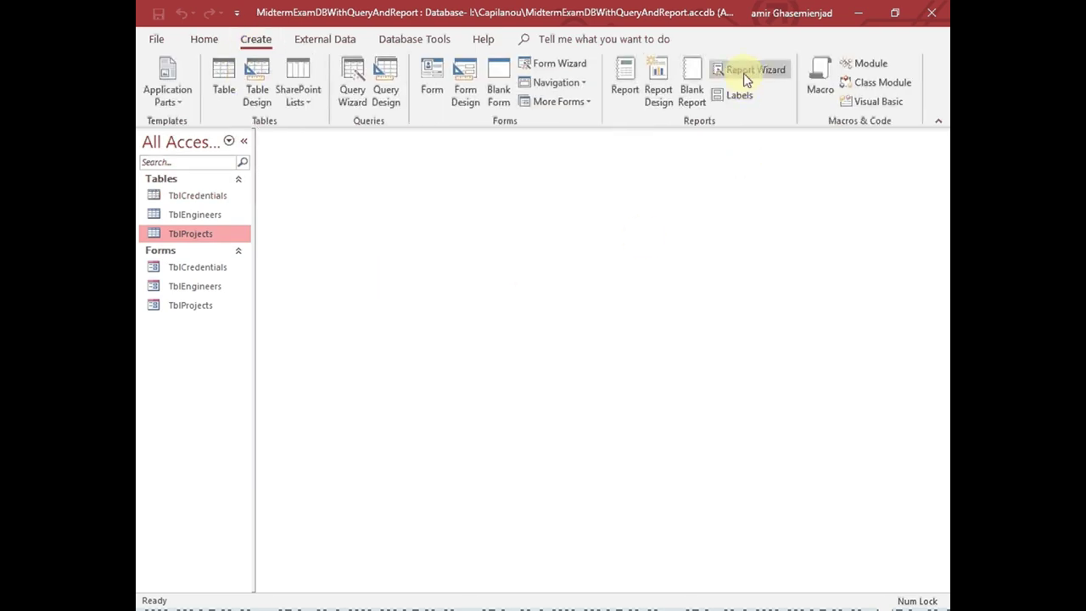
click(563, 403)
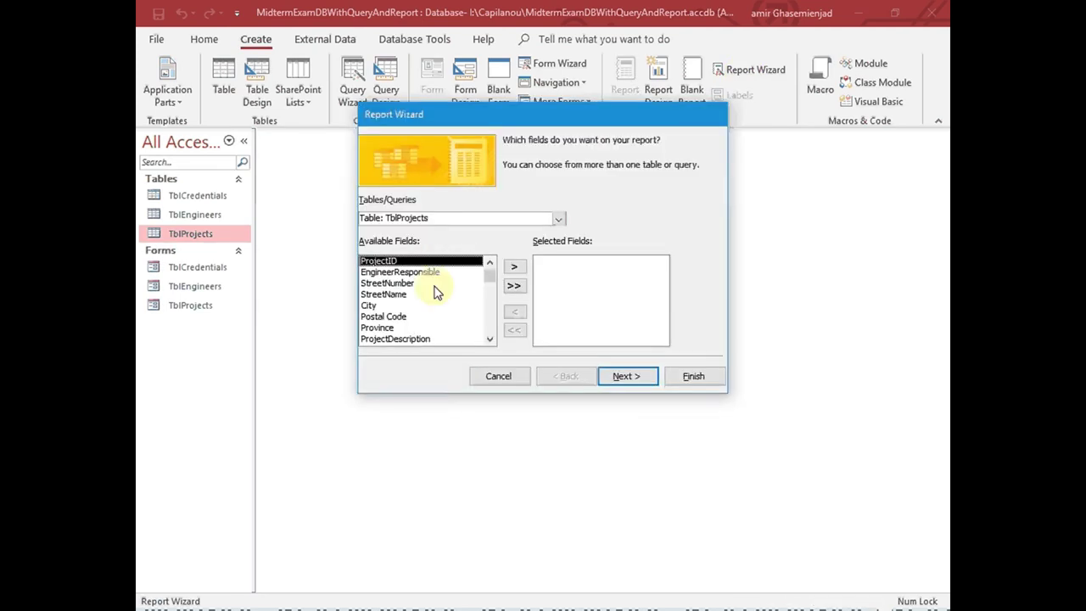
click(558, 219)
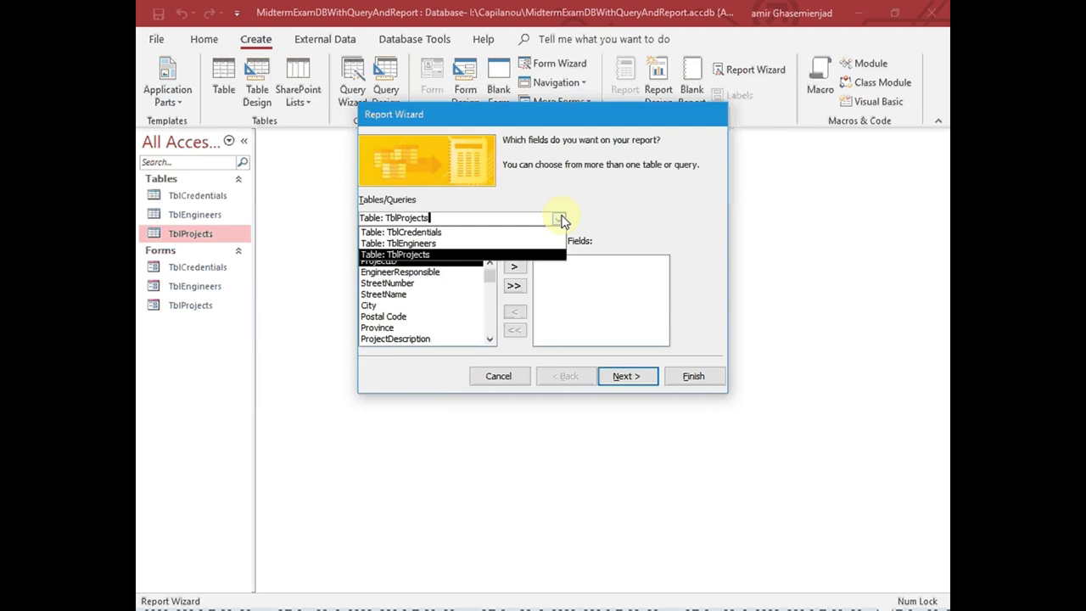
click(476, 253)
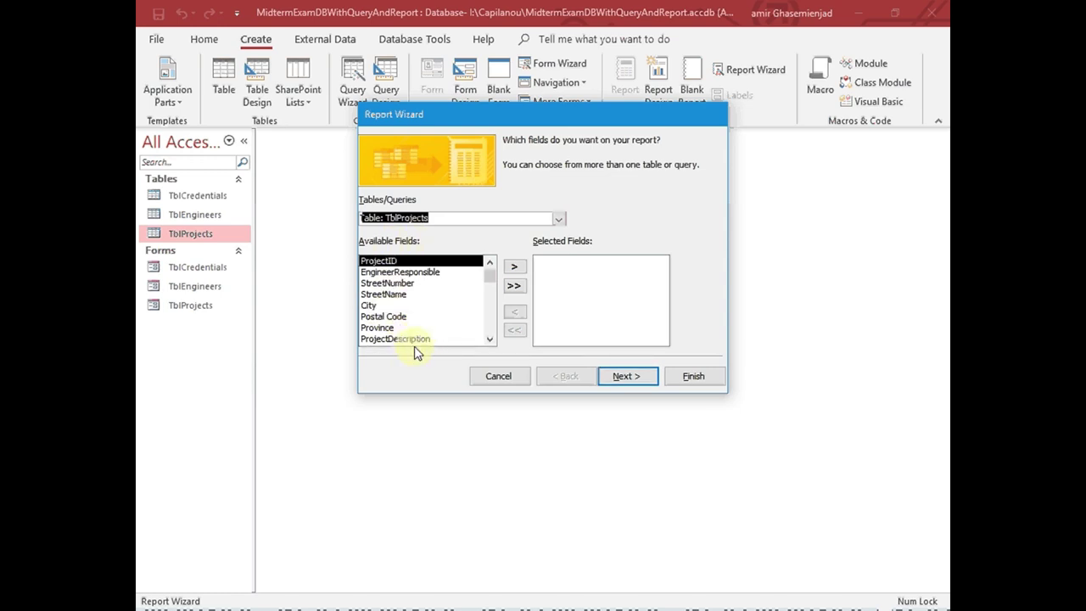
key(Tab)
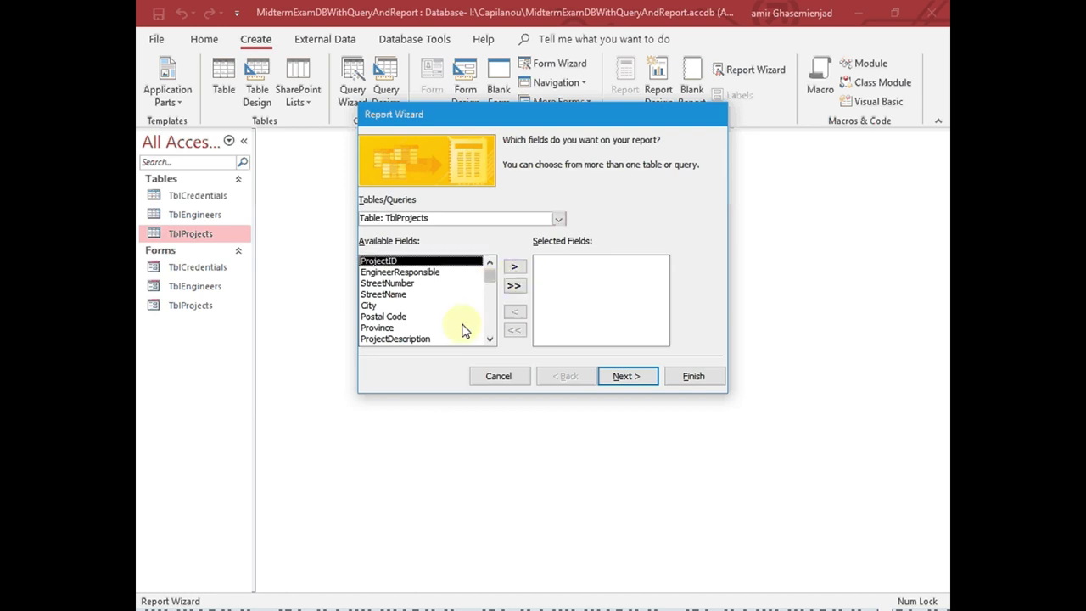
Step: Add the fields ProjectID, EngineerResponsible, StreetNumber, StreetName, City and ProjectDescription to the report
click(515, 270)
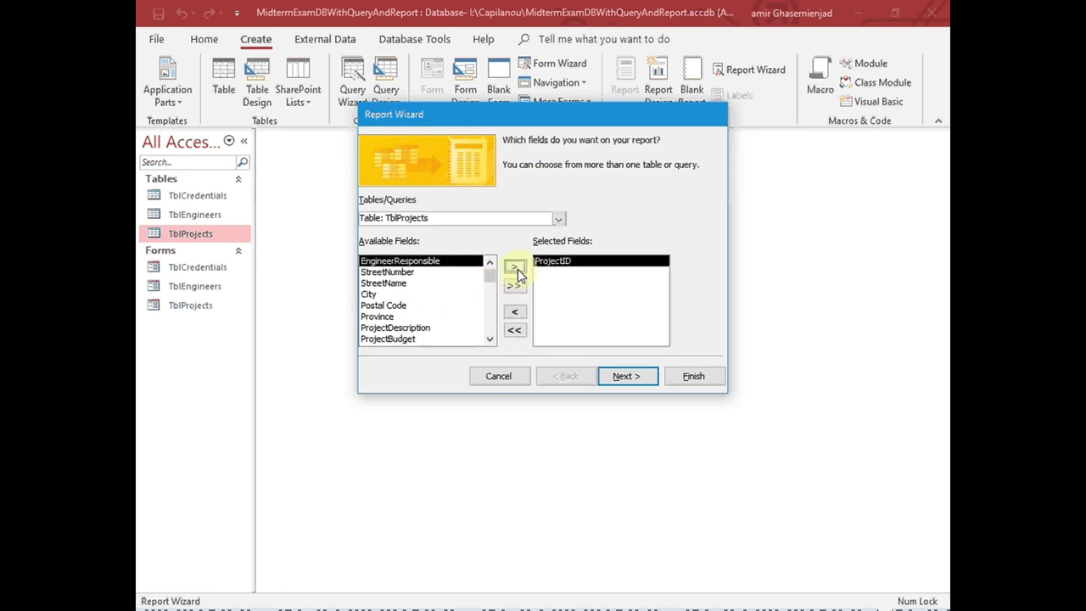
click(515, 270)
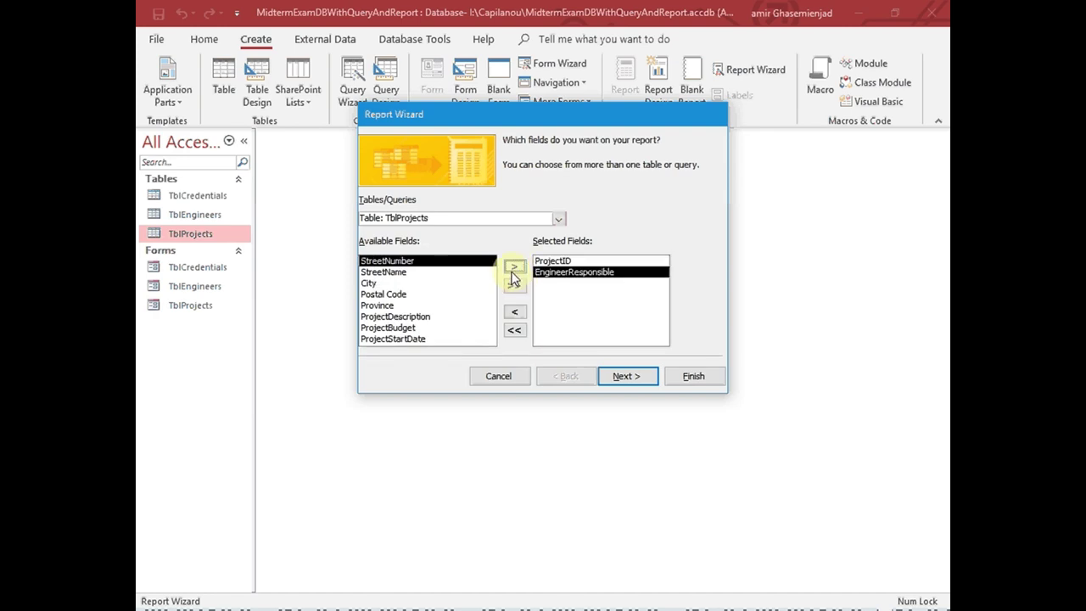
click(514, 270)
click(514, 270)
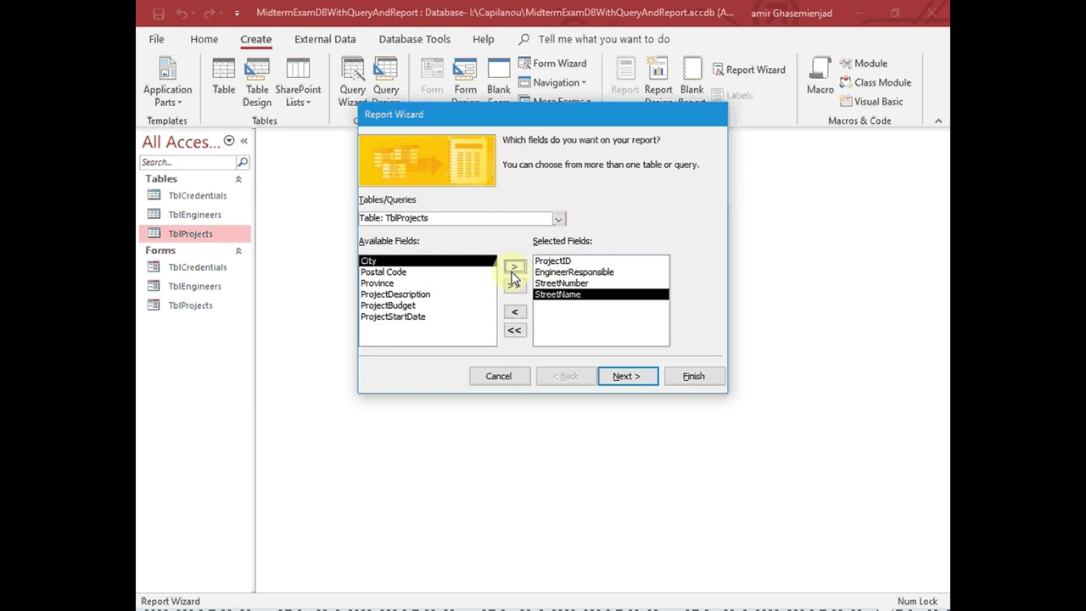
click(512, 270)
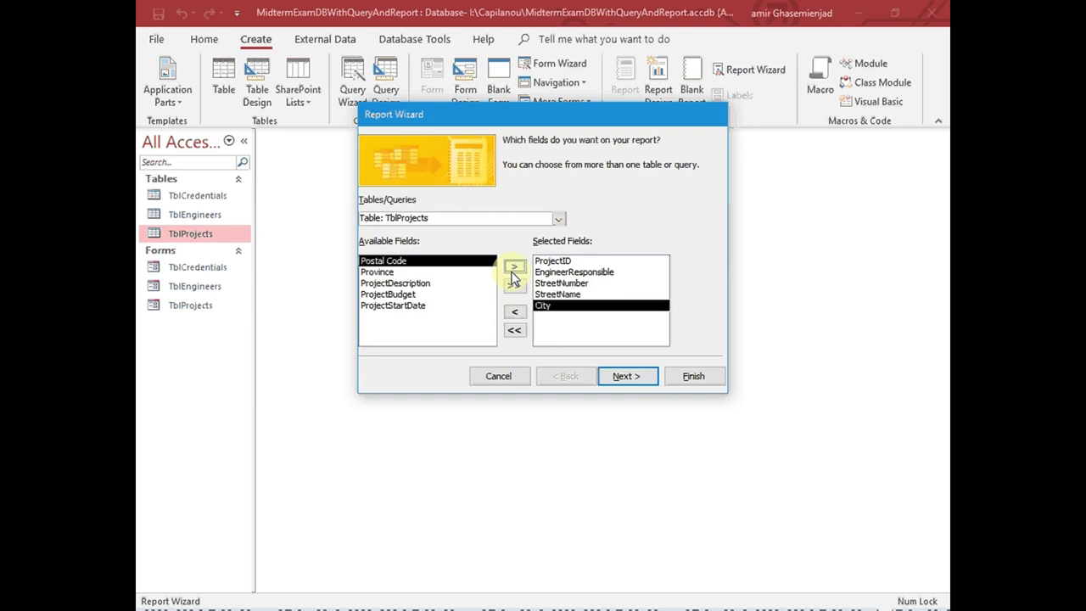
click(429, 283)
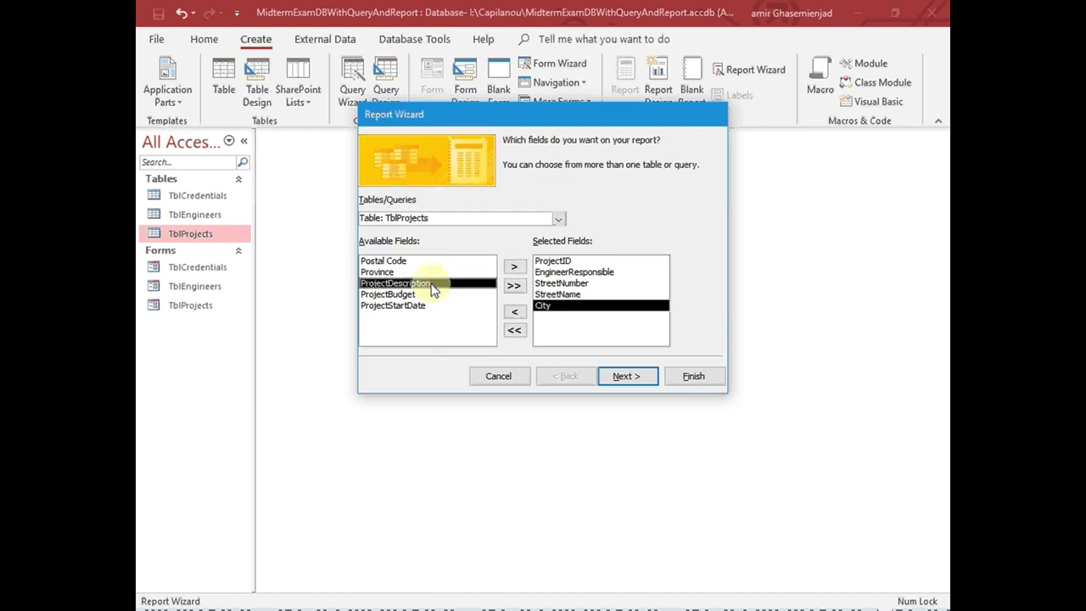
click(514, 270)
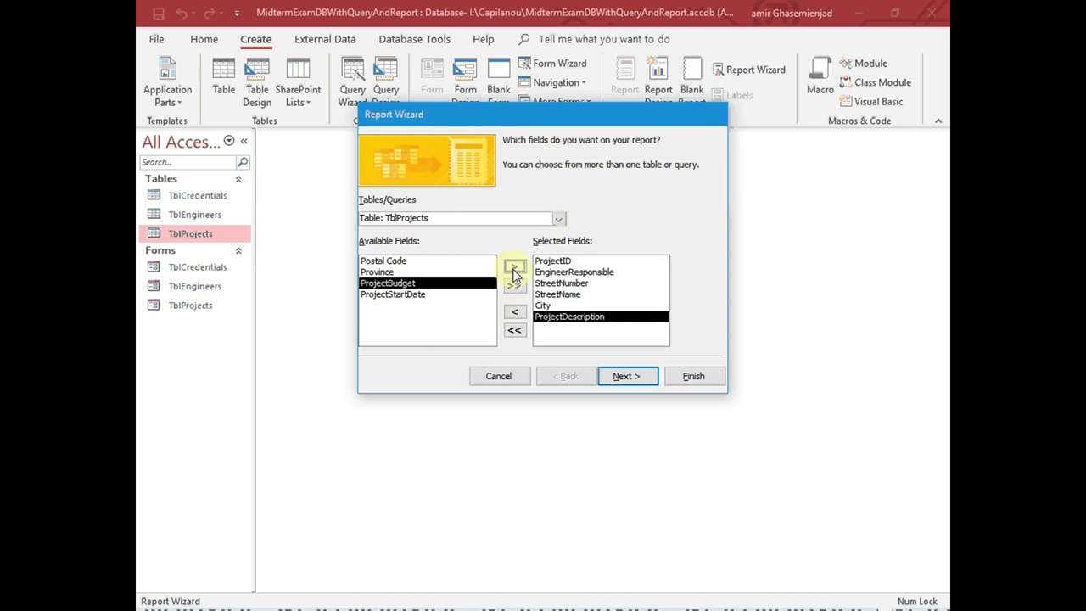
Step: Accept the grouping by EngineerResponsible without any sorting, and lay out the report as Stepped in Landscape orientation
click(621, 381)
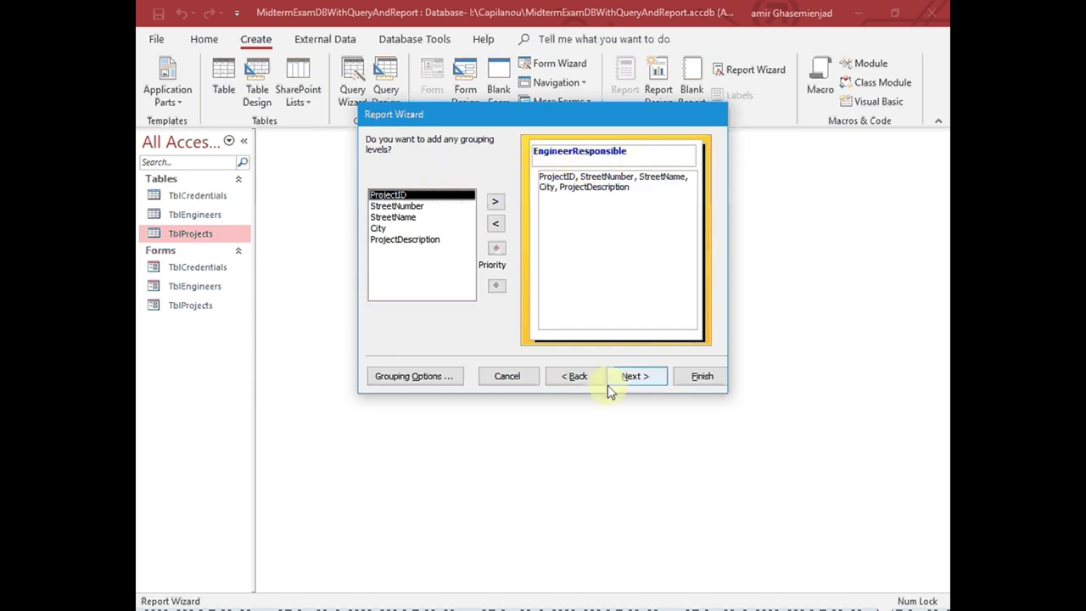
click(641, 380)
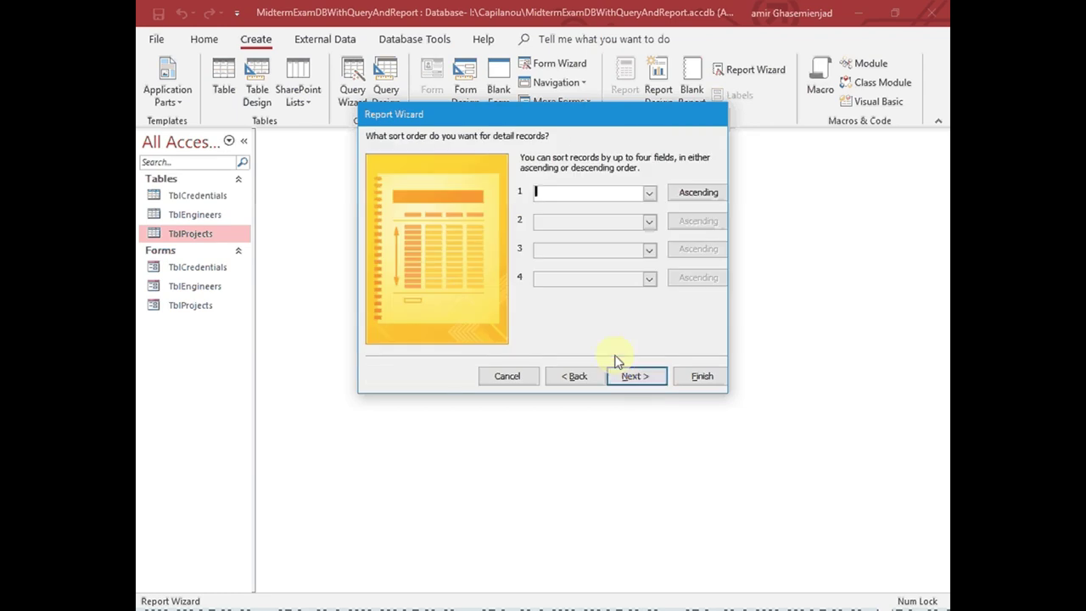
click(660, 379)
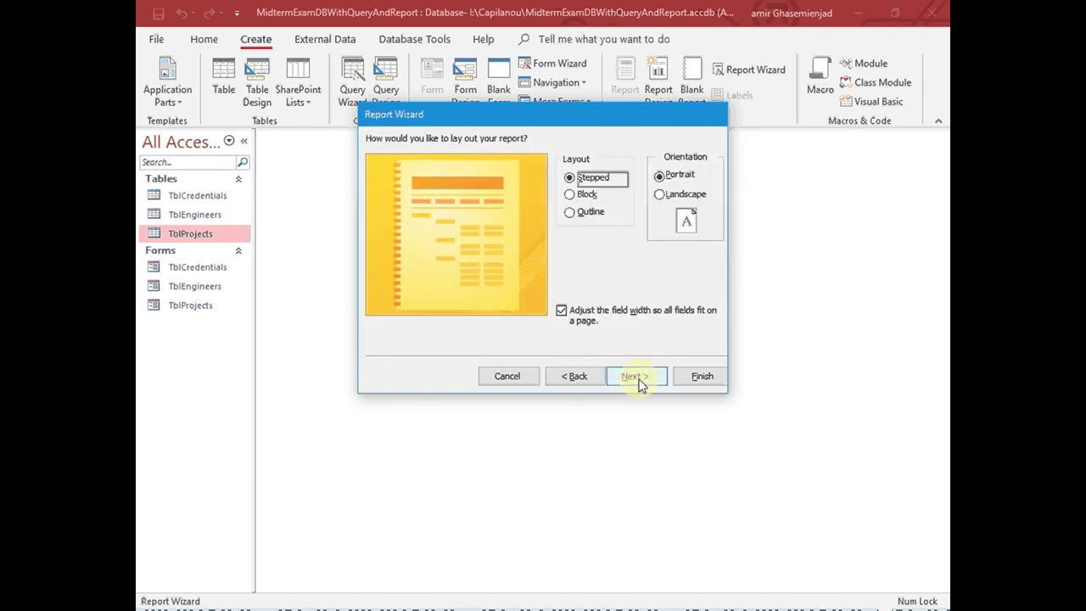
click(660, 194)
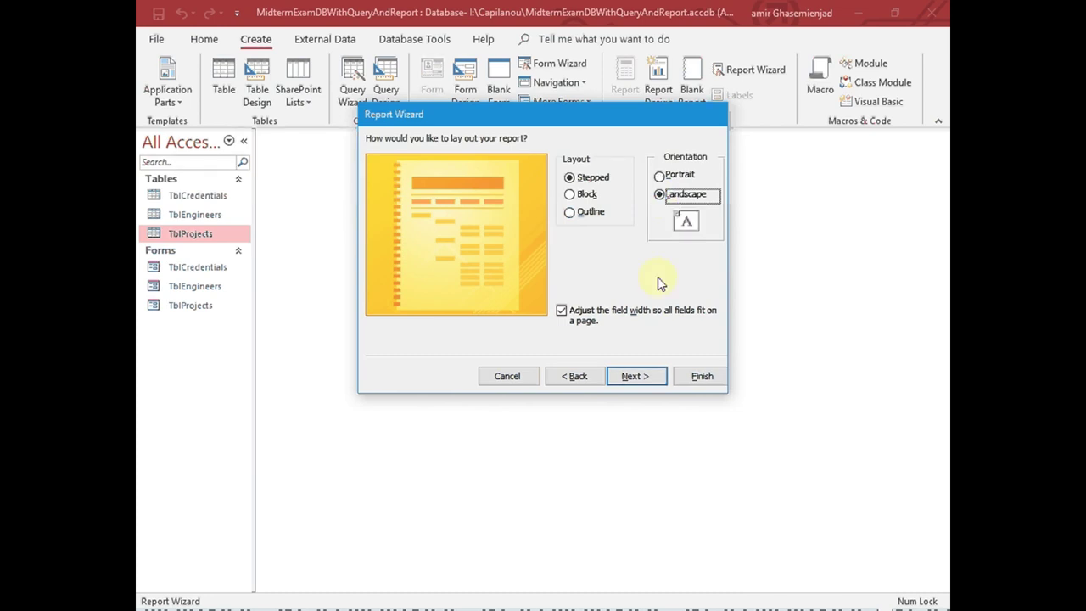
click(637, 379)
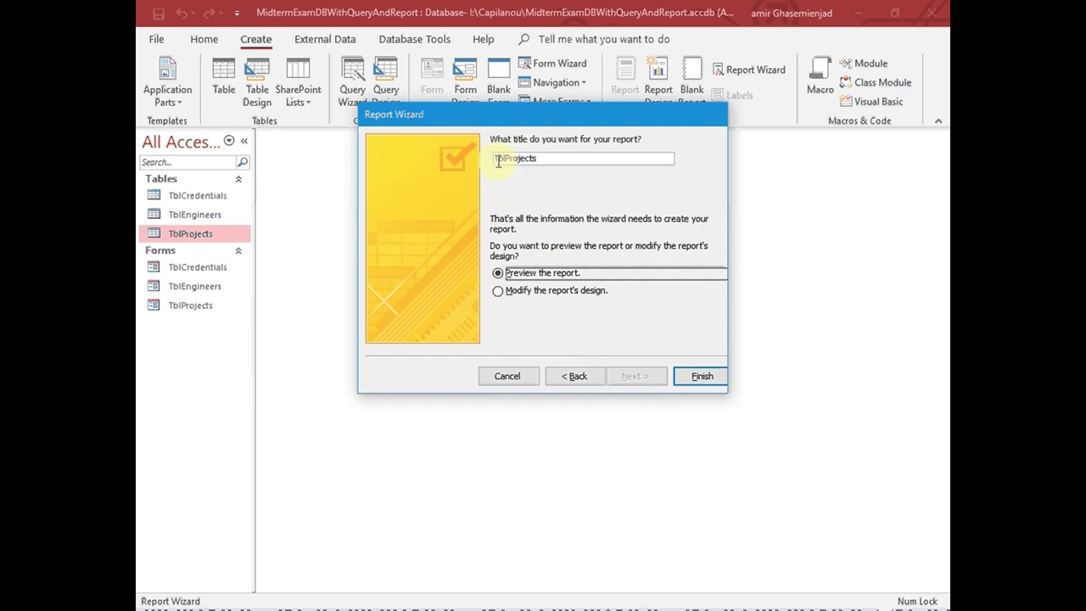
Step: Title the report RptlProjects, finish it with a preview, and close the preview
drag(494, 161, 507, 162)
text(Rpt)
key(BackSpace)
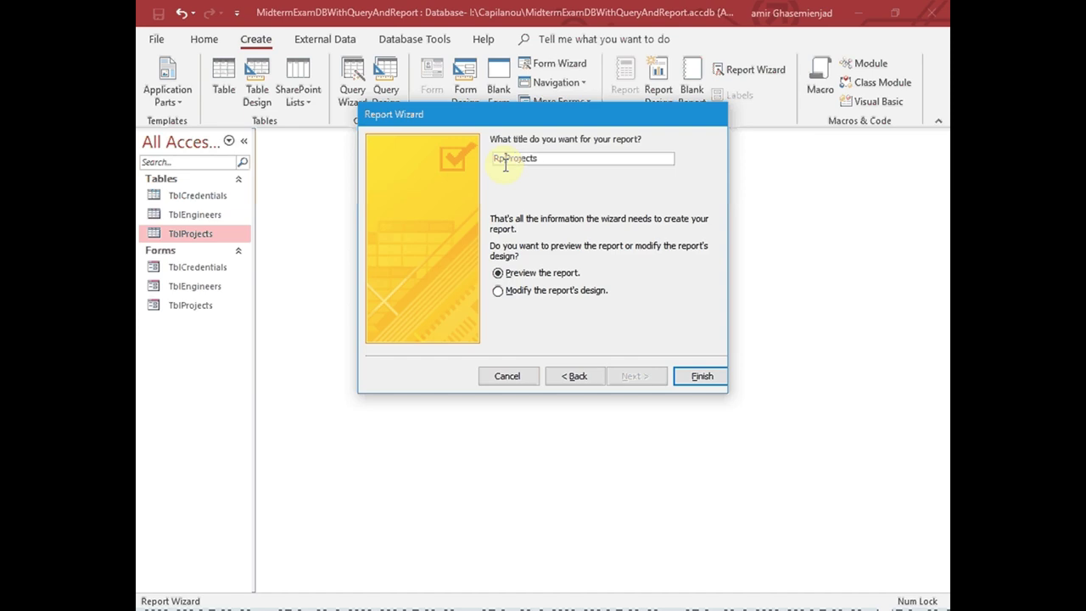
text(tl)
click(704, 377)
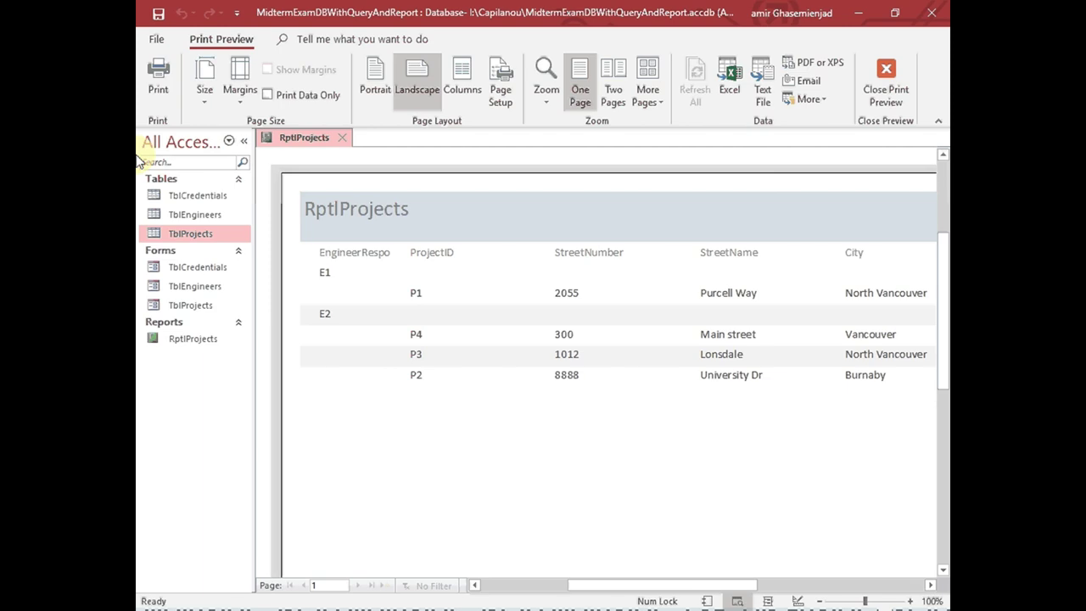
click(344, 139)
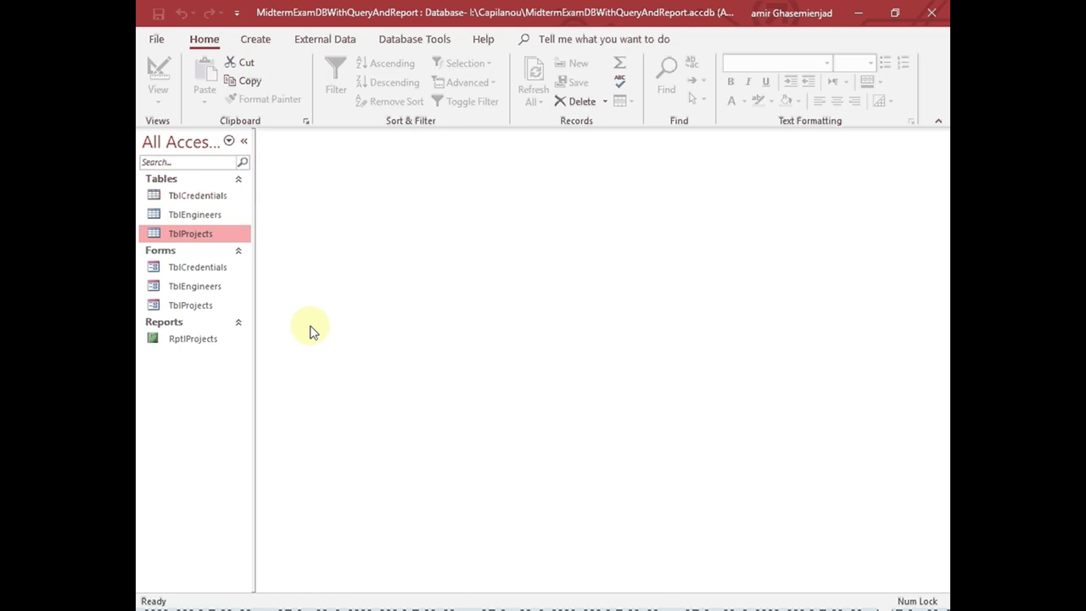
Step: Start a simple query on TblProjects with the fields ProjectID, EngineerResponsible, StreetNumber, StreetName, City and ProjectDescription
click(254, 40)
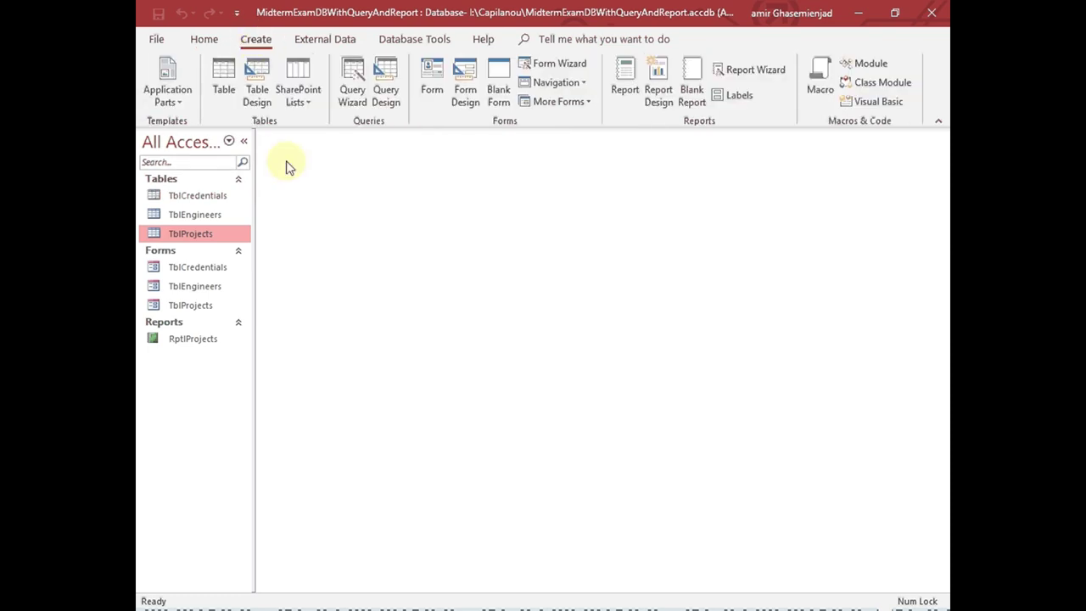
click(361, 95)
click(609, 388)
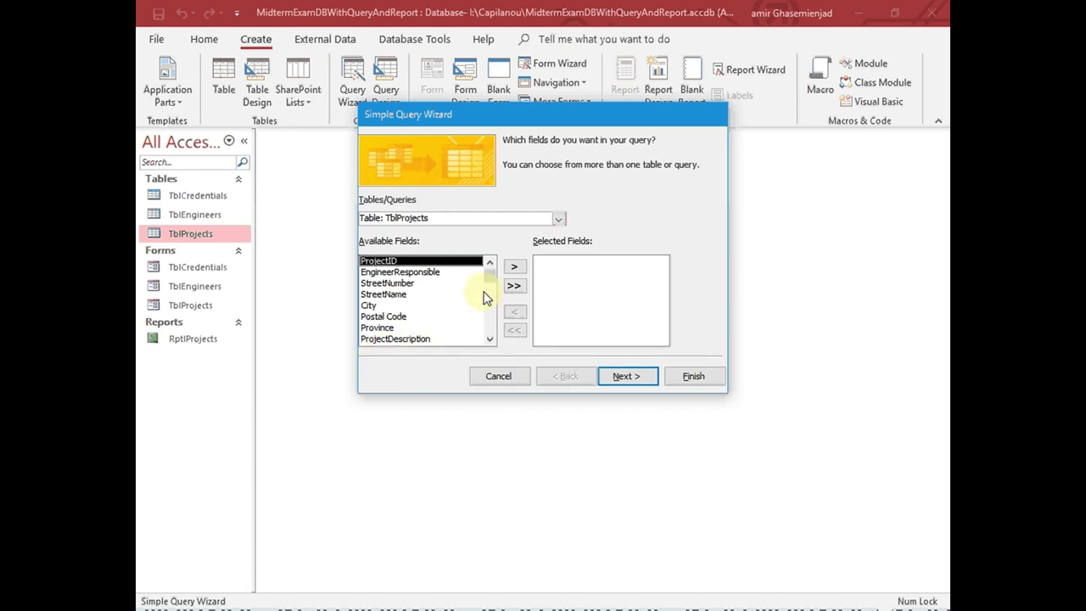
click(515, 268)
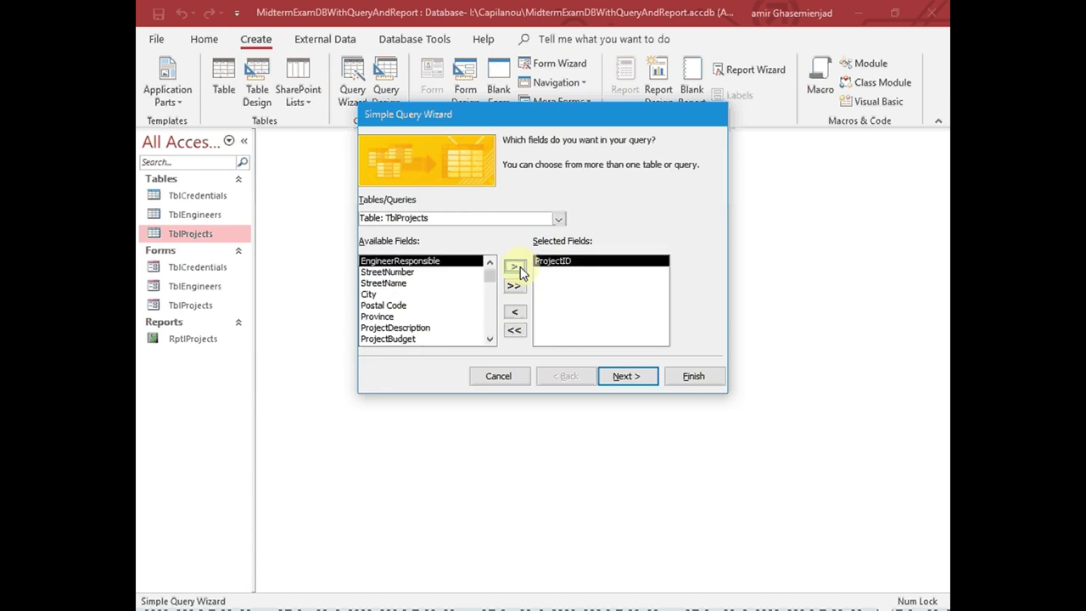
click(515, 267)
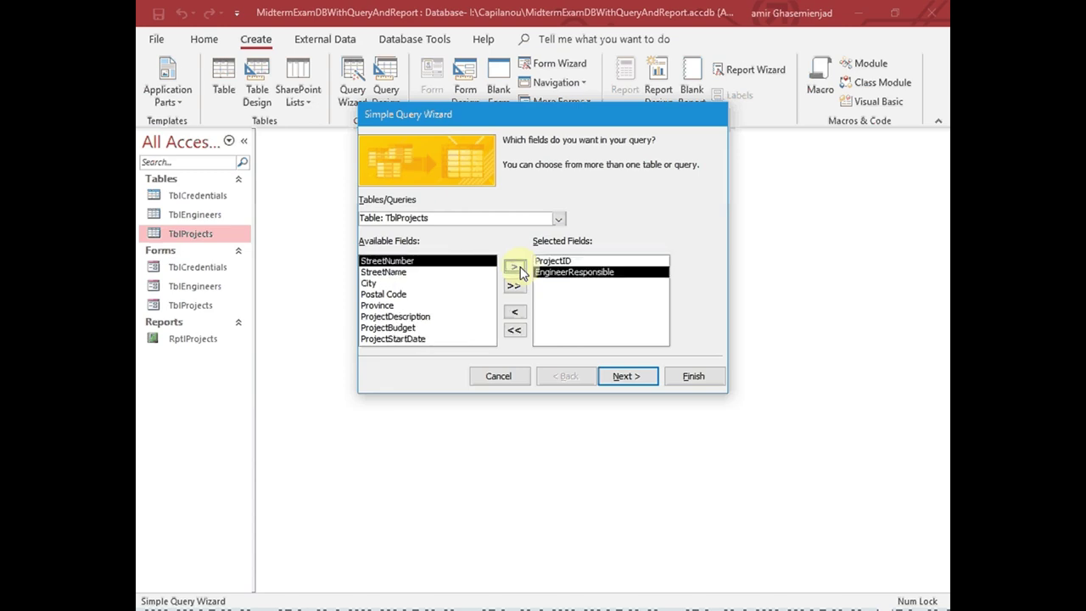
click(516, 267)
click(516, 267)
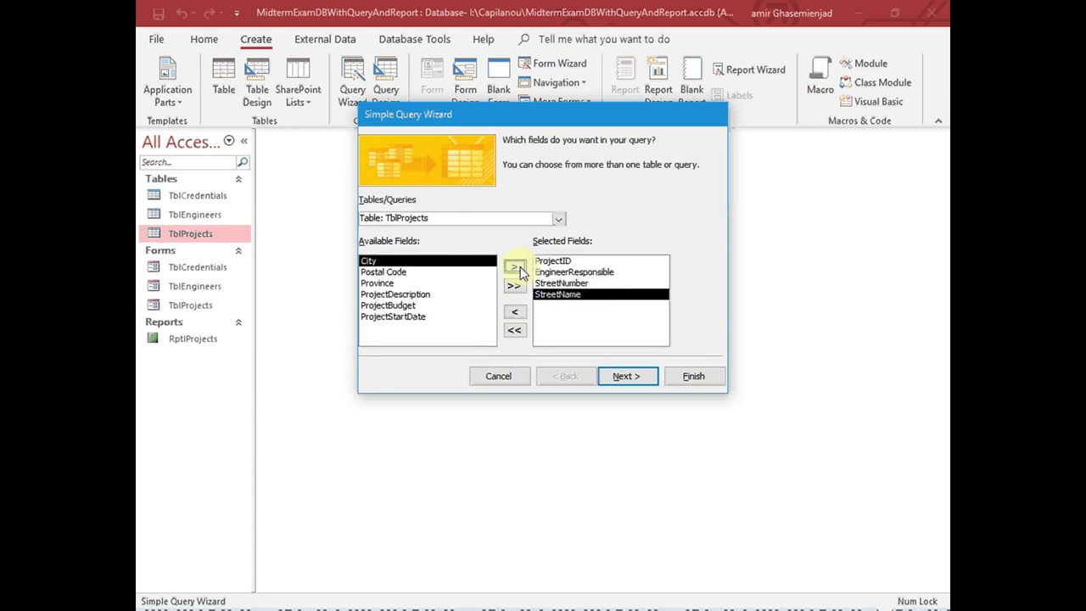
click(516, 267)
click(445, 283)
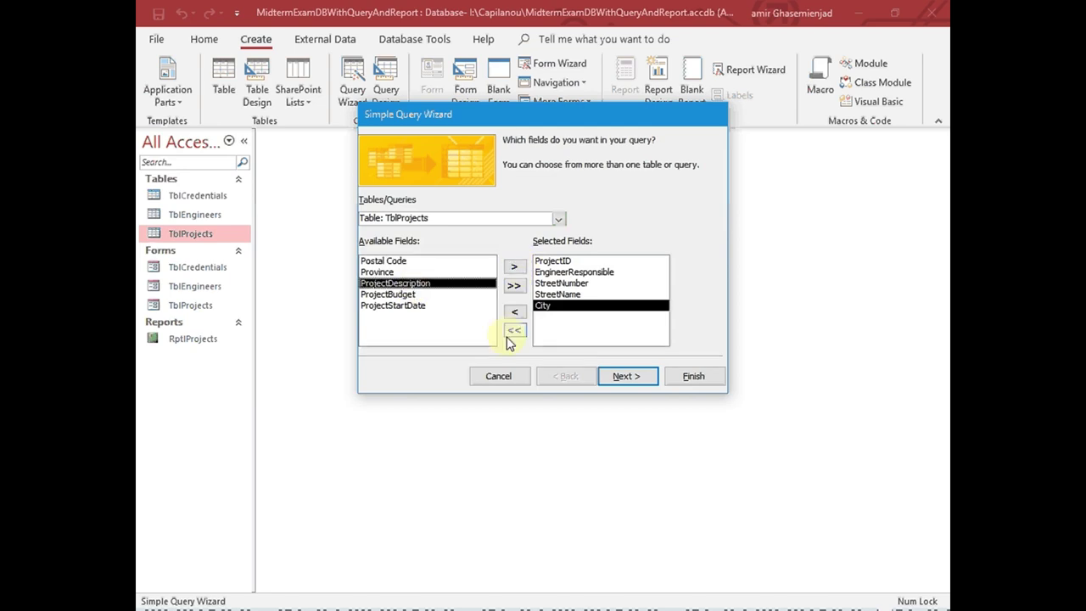
click(514, 268)
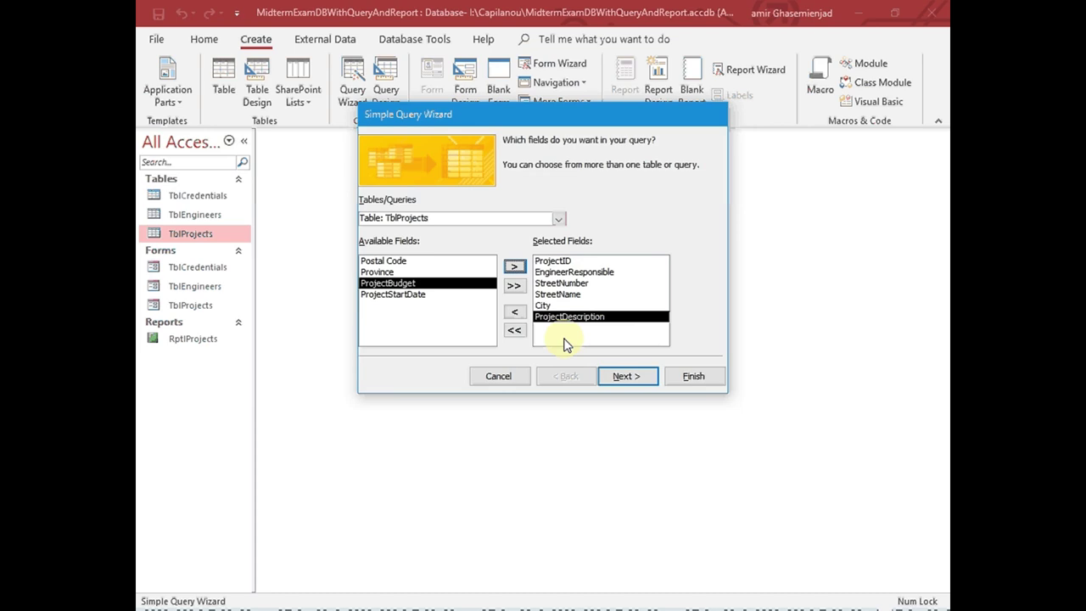
Step: Title the query Projects Query, finish it to view its records, and close the datasheet after reviewing all rows
click(627, 376)
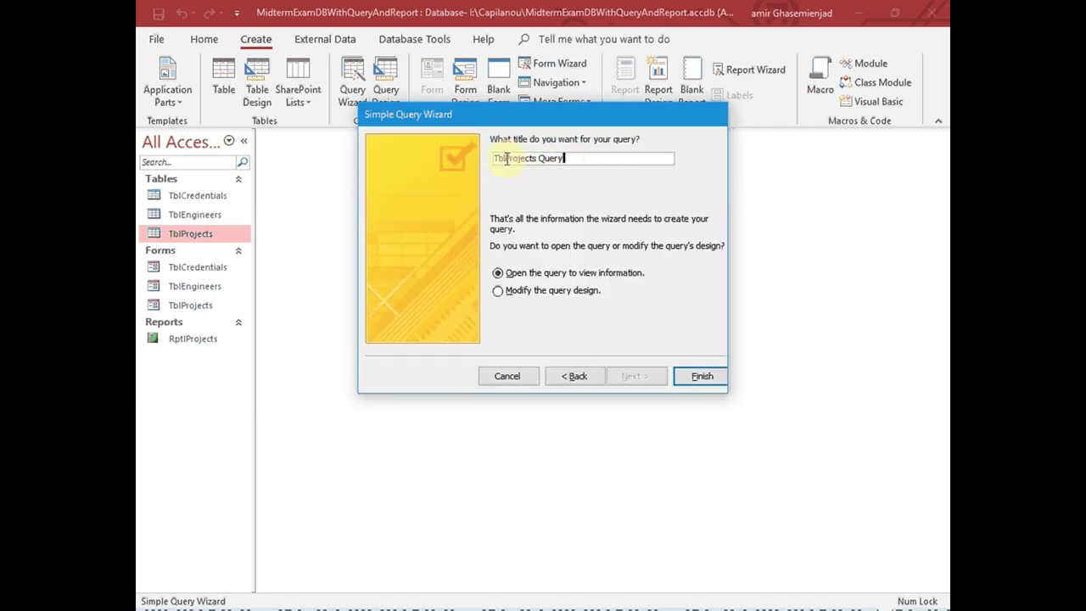
key(Return)
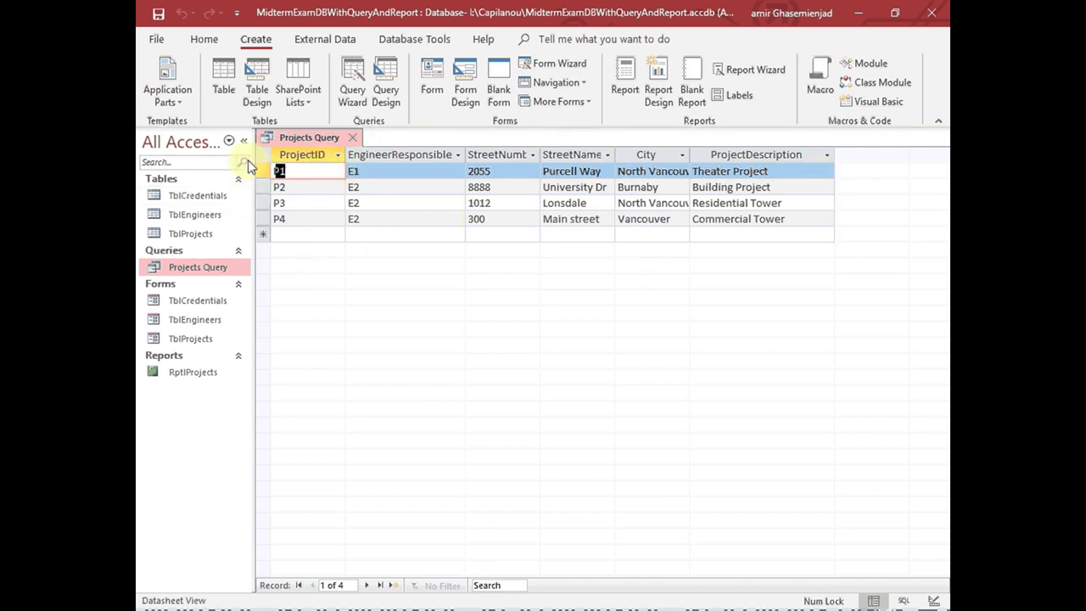
drag(261, 170, 279, 226)
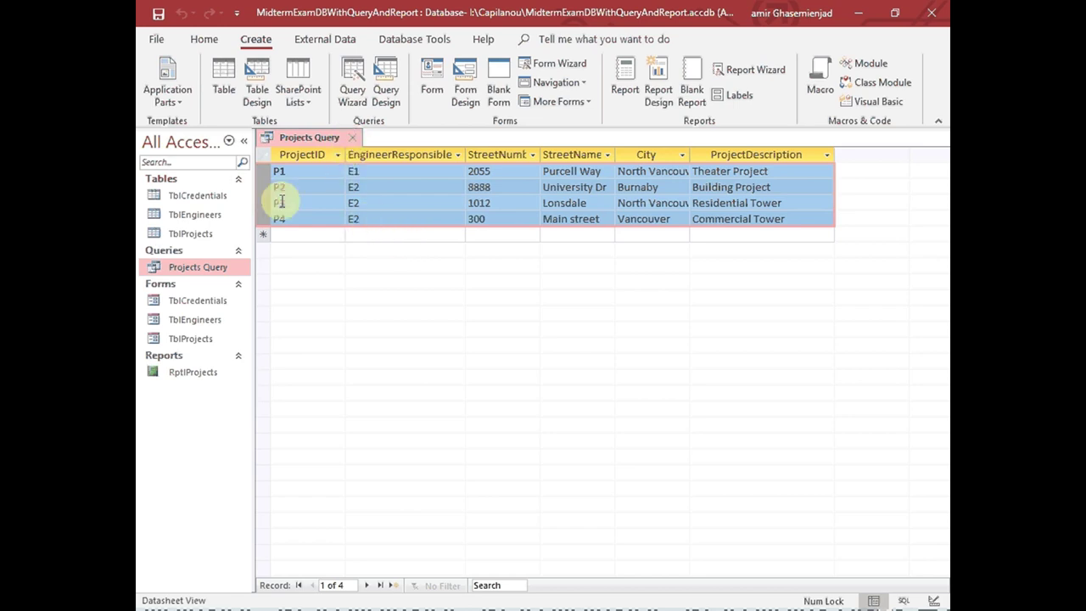
click(357, 140)
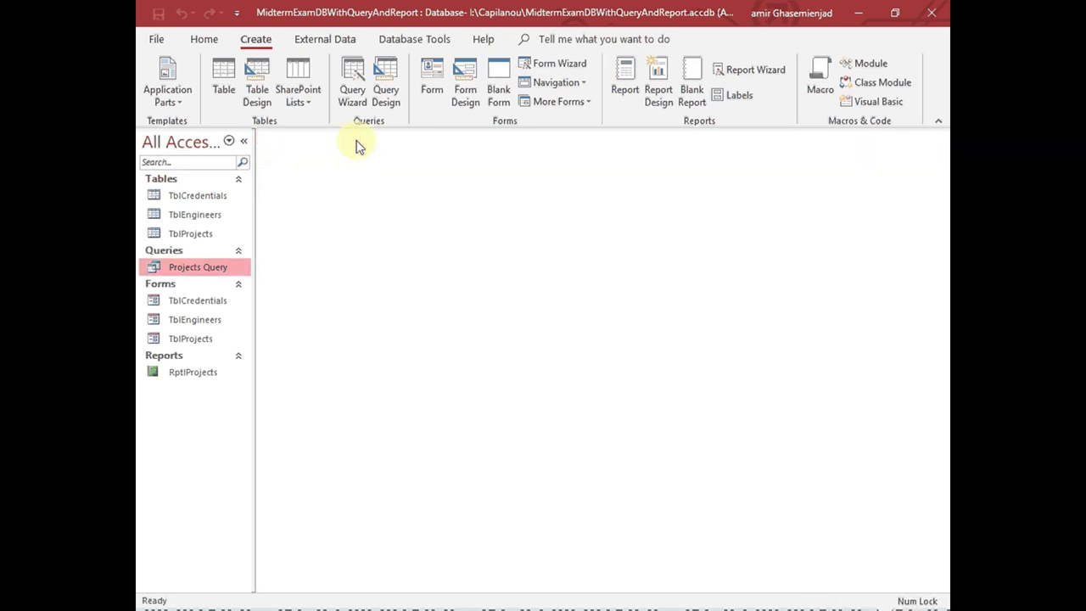
Step: Open Projects Query in Design View and narrow the property sheet to widen the design area
right_click(205, 272)
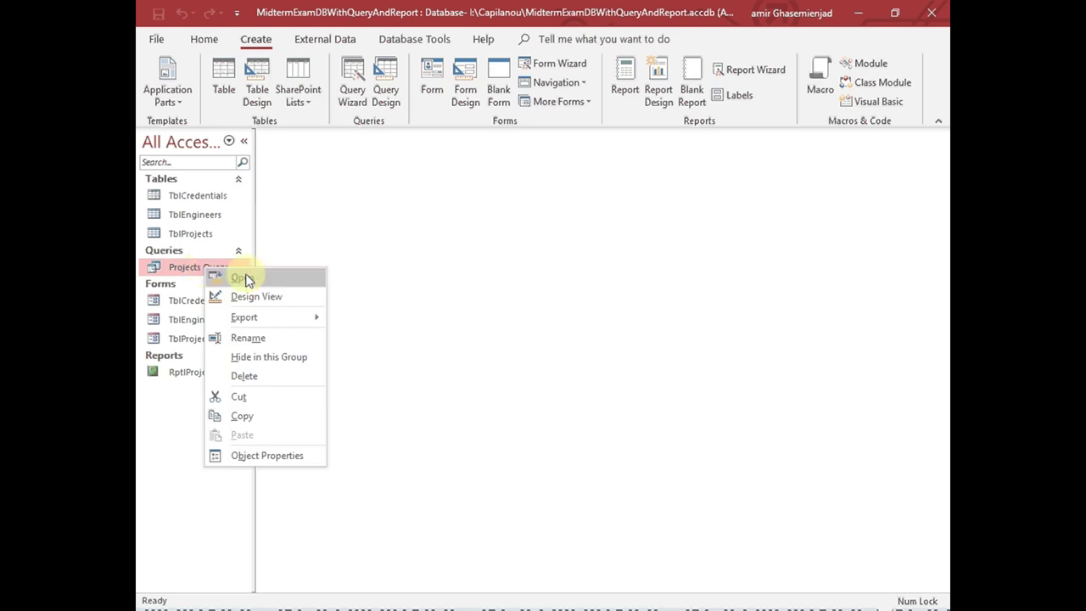
click(256, 296)
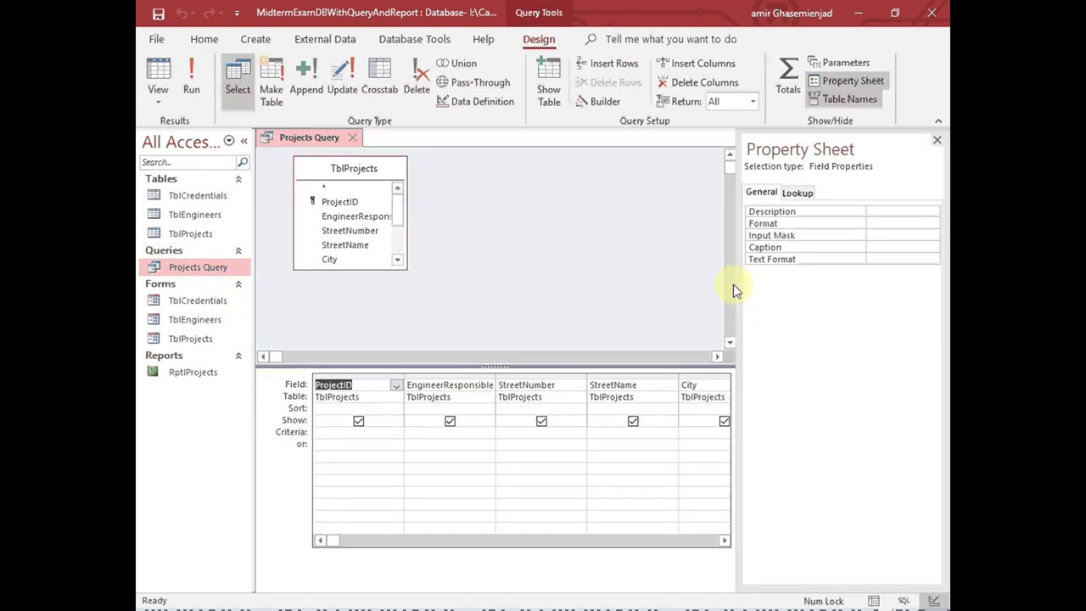
drag(739, 287, 874, 298)
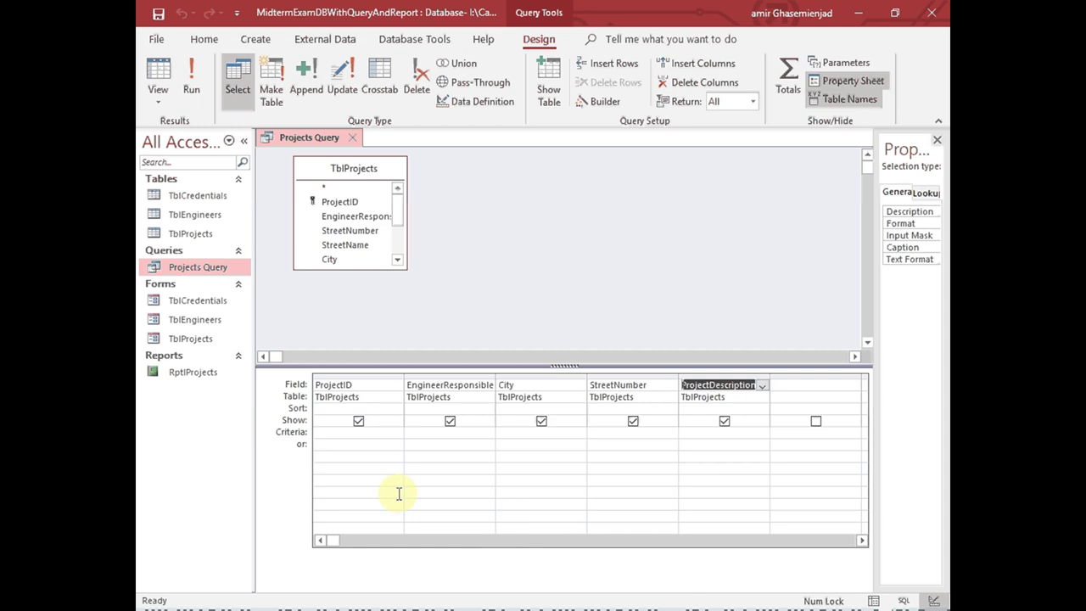
Step: Set the EngineerResponsible criterion to ="E2" and close Projects Query, saving the design changes
click(439, 435)
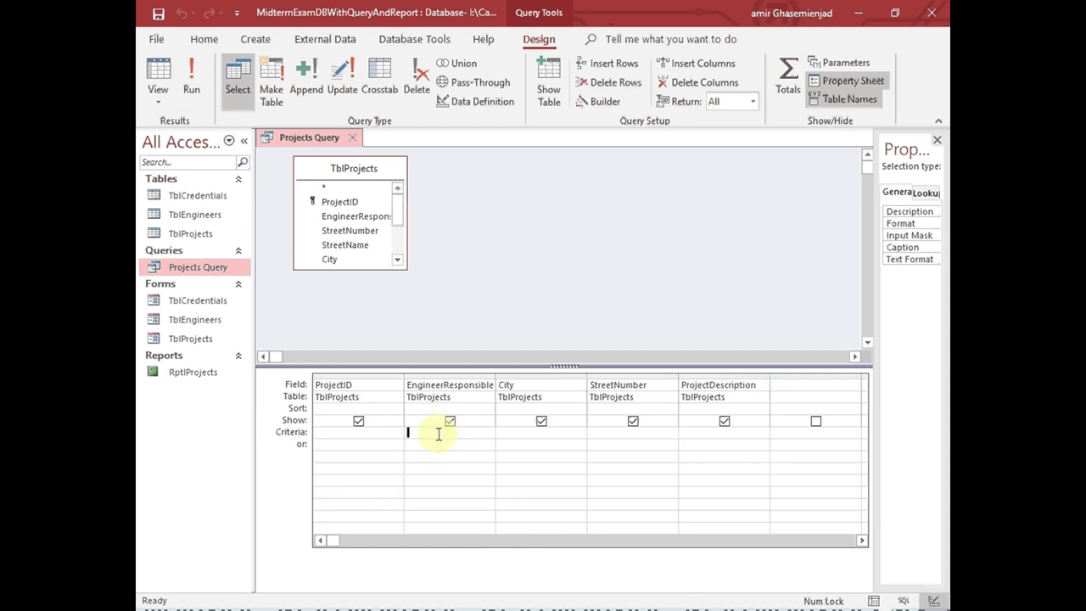
text(="Ea")
key(Down)
click(352, 137)
click(485, 359)
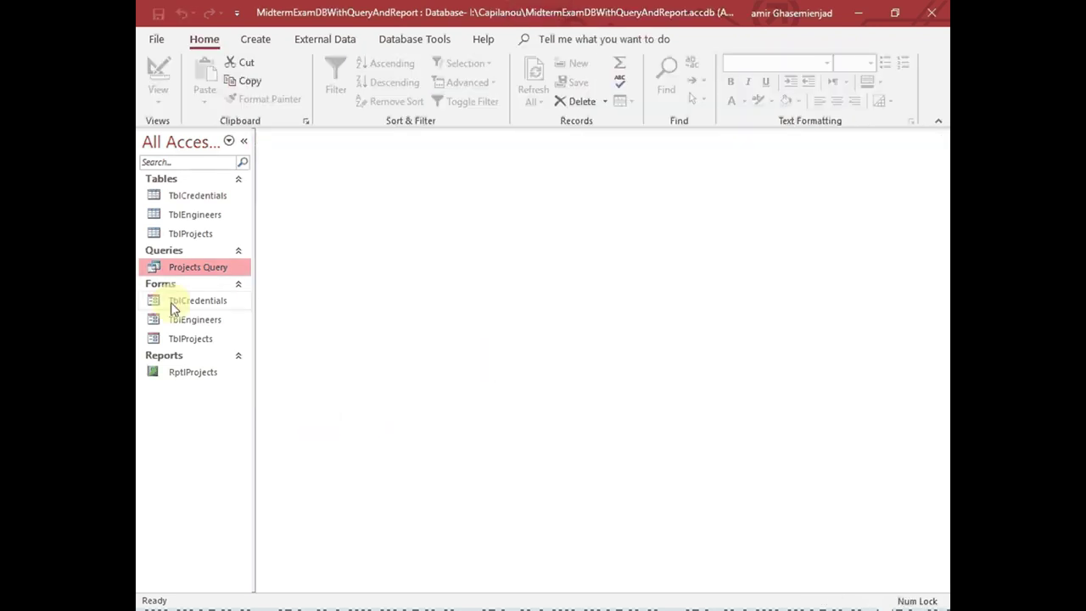
Step: Open Projects Query, check the EngineerResponsible values and the listed project records, and close it
double_click(192, 272)
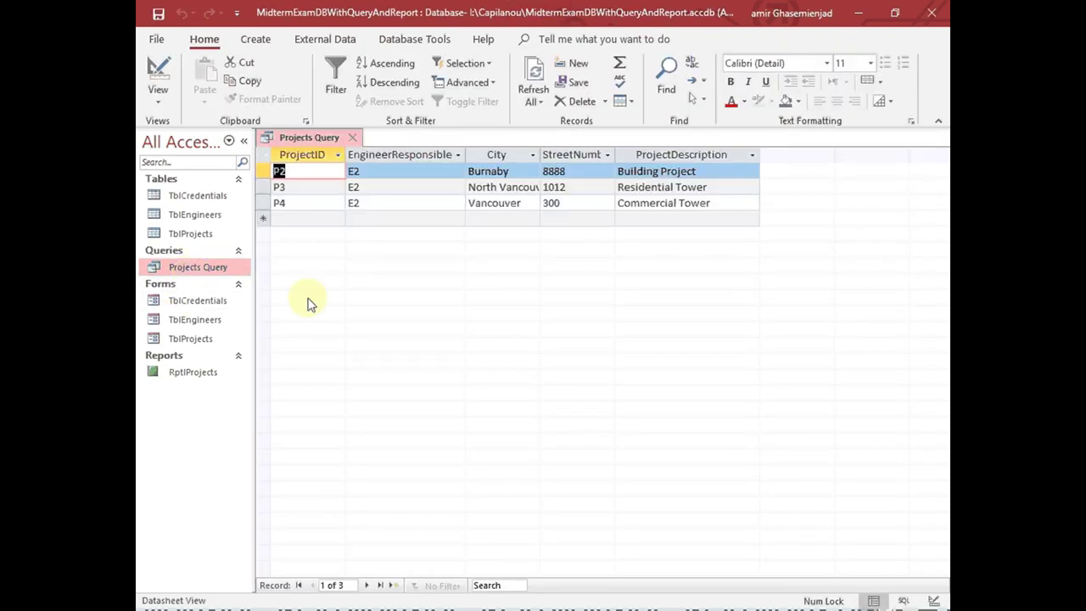
click(378, 172)
click(355, 203)
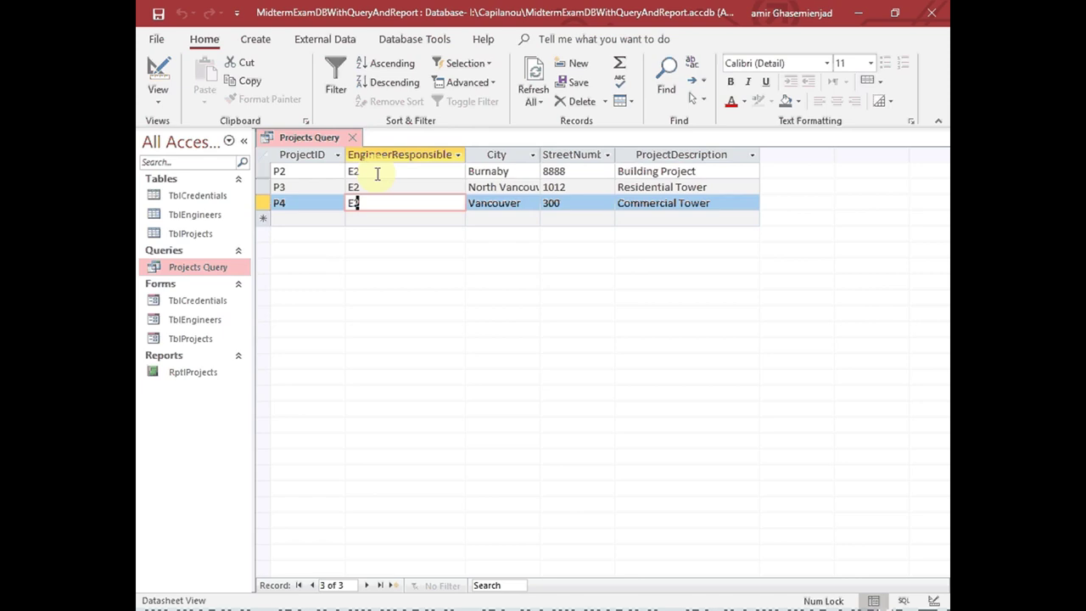
click(371, 201)
drag(368, 201, 346, 202)
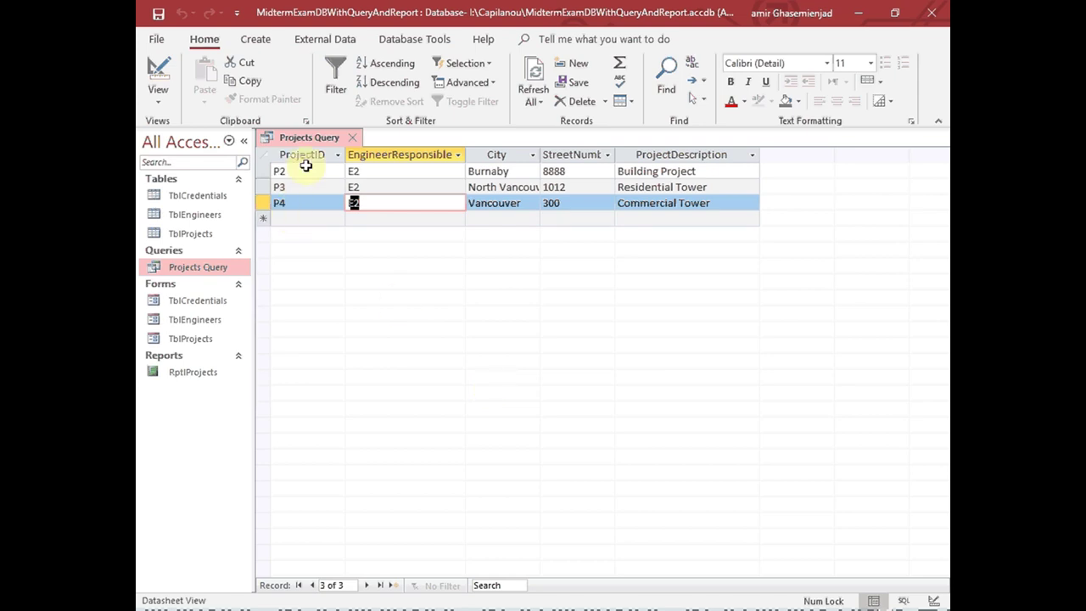
drag(259, 170, 257, 201)
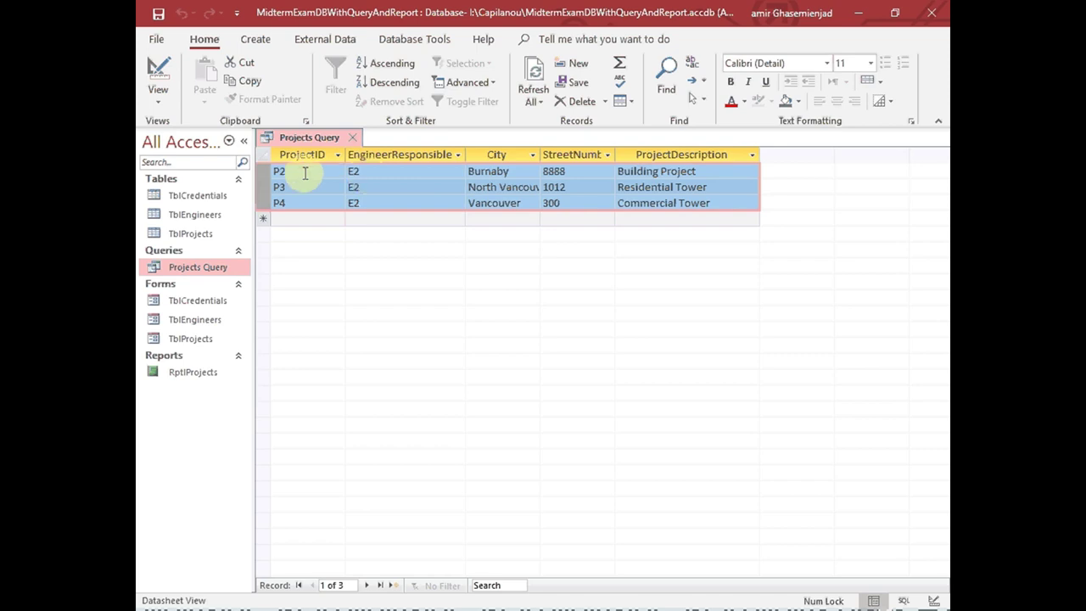
click(351, 140)
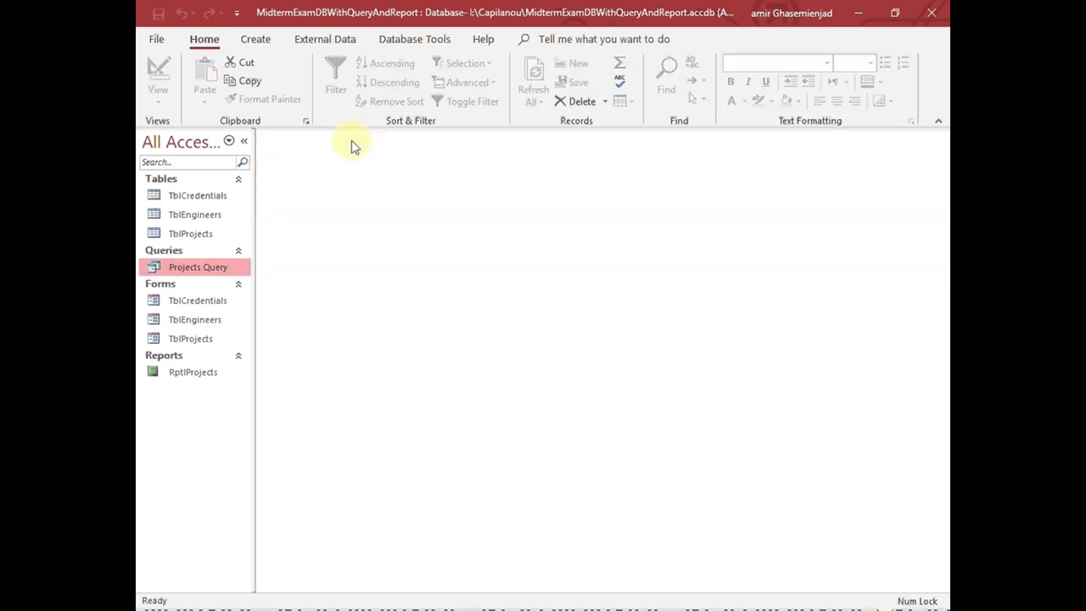
Step: Delete Projects Query from the database and confirm the deletion
right_click(218, 275)
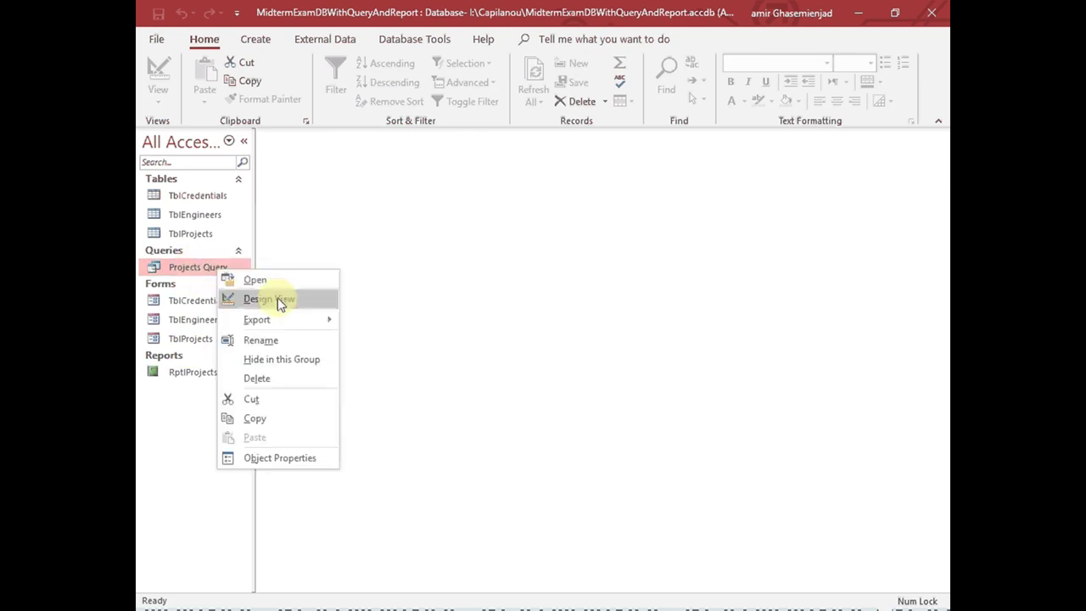
click(273, 381)
click(477, 370)
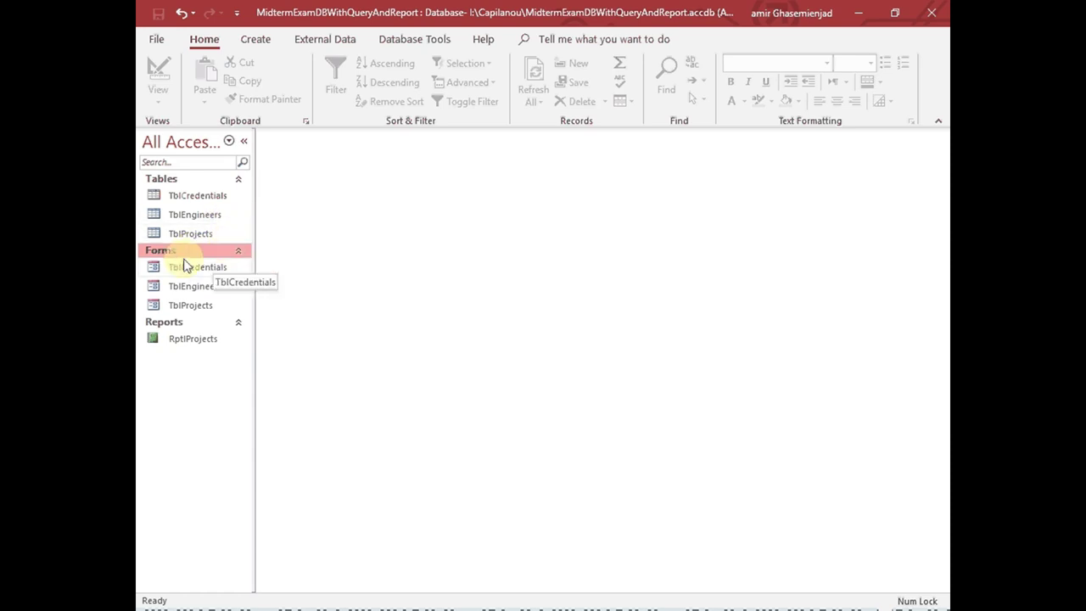
Step: Start a new query with the Simple Query Wizard and choose TblProjects to check its EngineerResponsible field
click(256, 44)
click(353, 88)
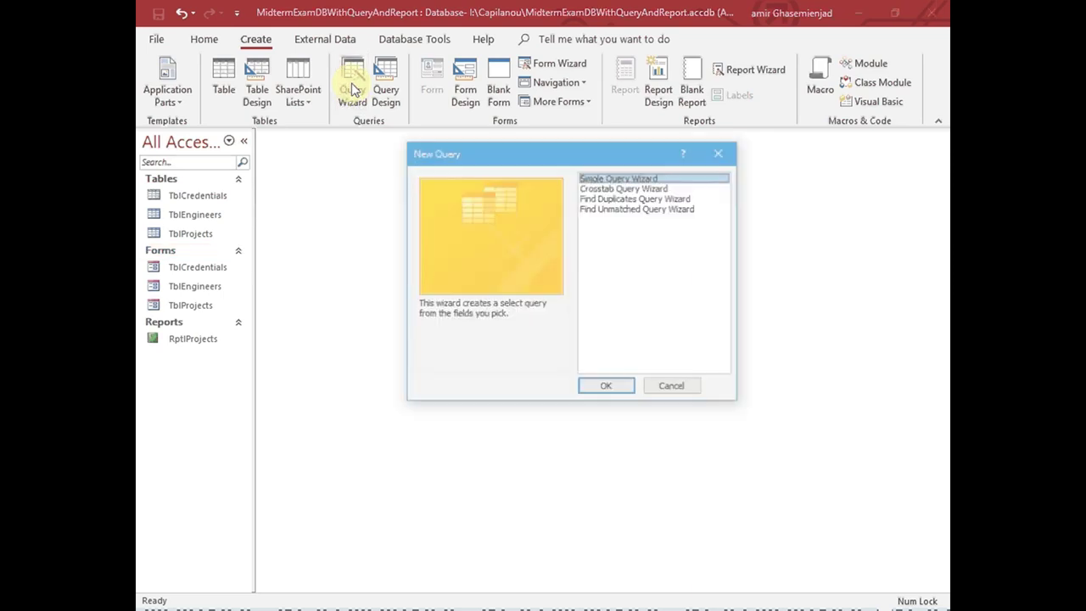
click(617, 388)
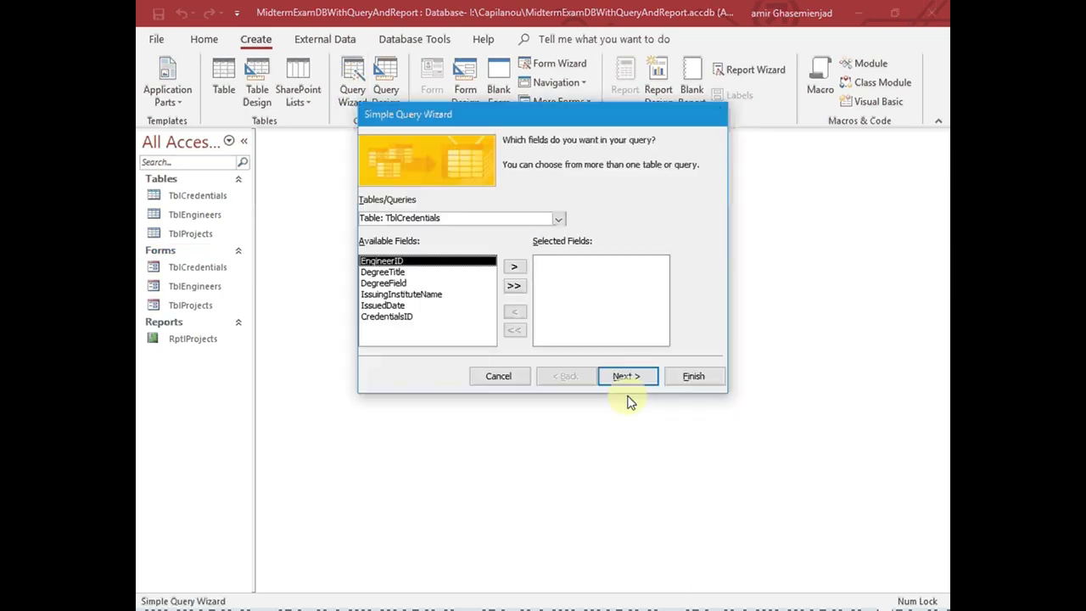
click(559, 219)
click(399, 256)
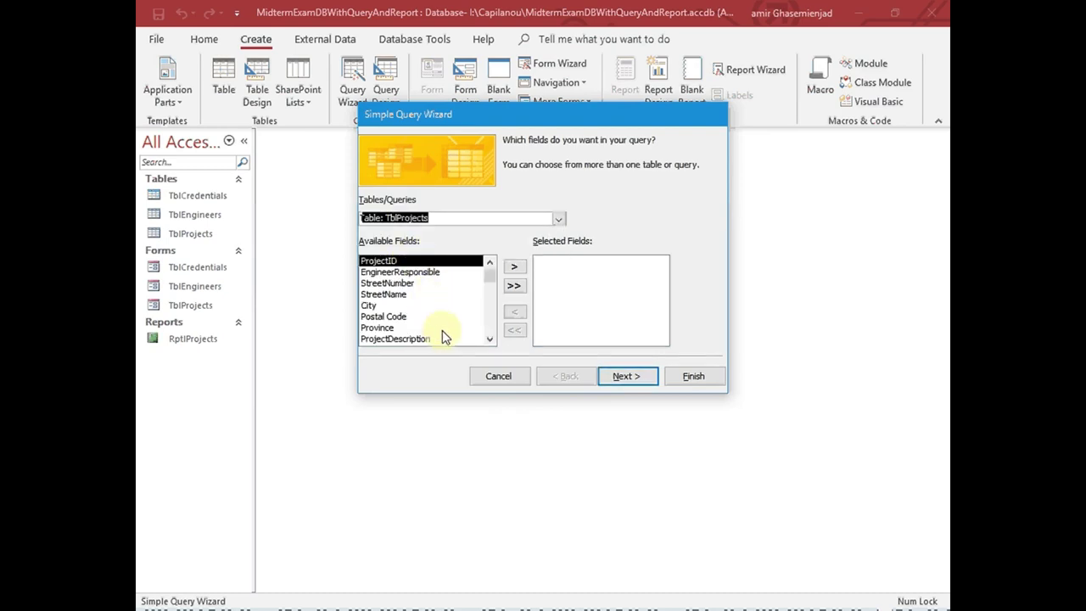
key(Tab)
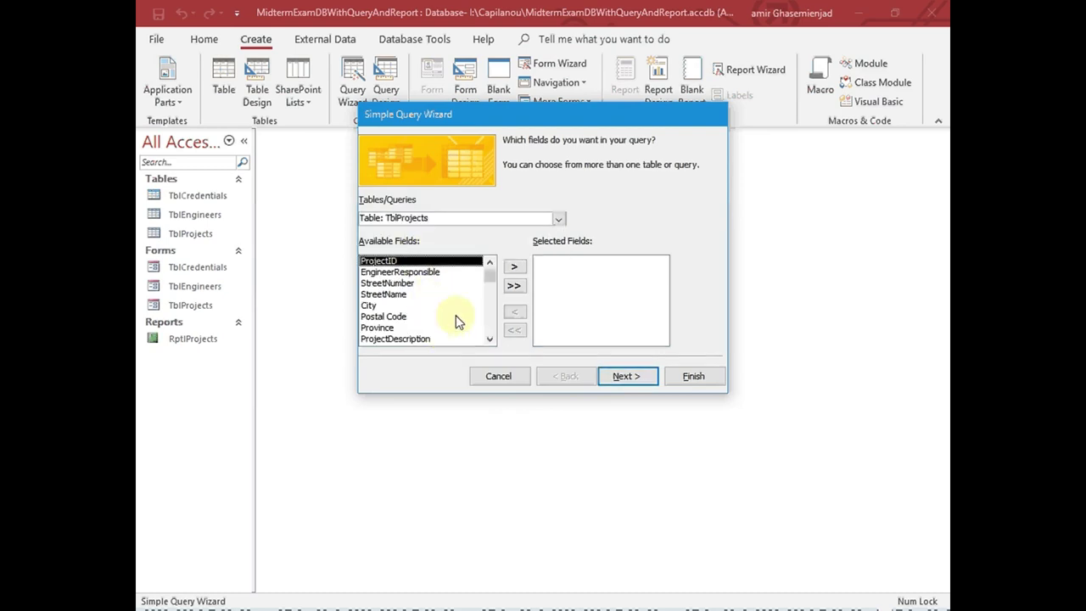
click(424, 273)
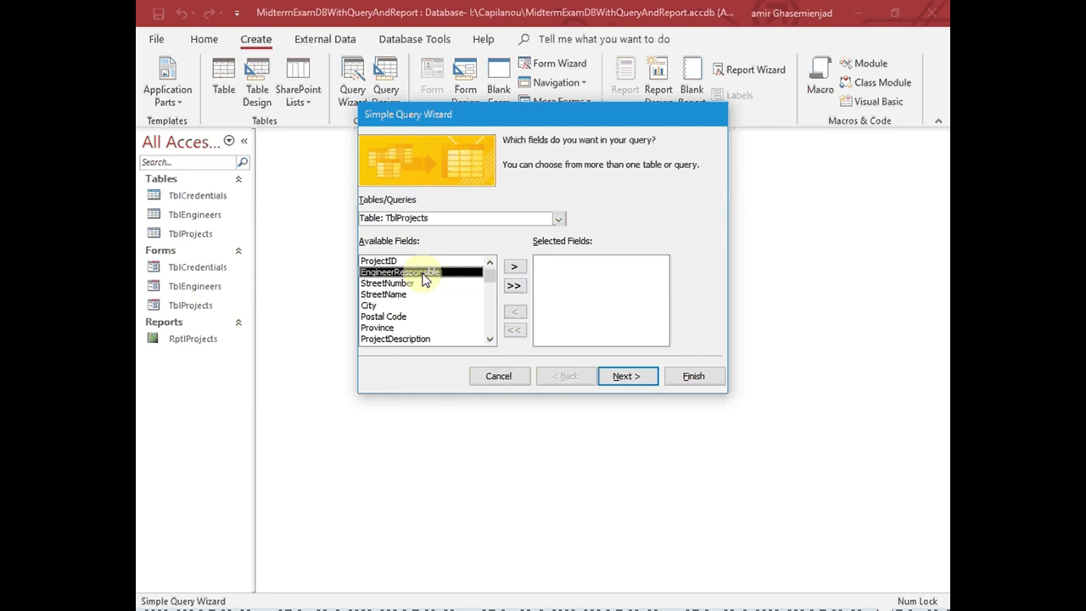
Step: Switch the query's source to TblEngineers and add its FirstName and LastName fields
click(558, 218)
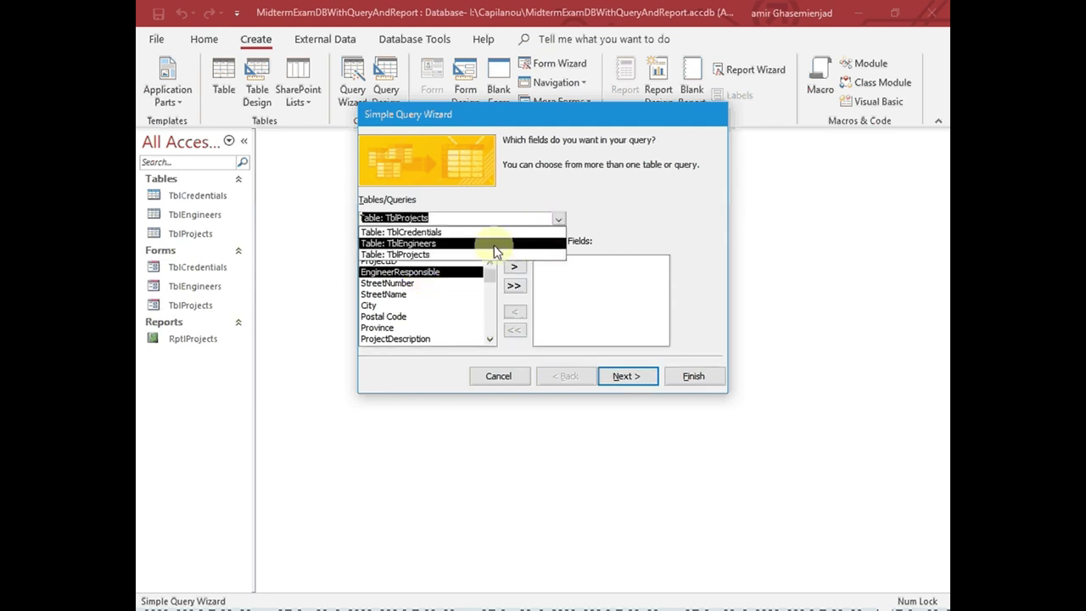
click(416, 244)
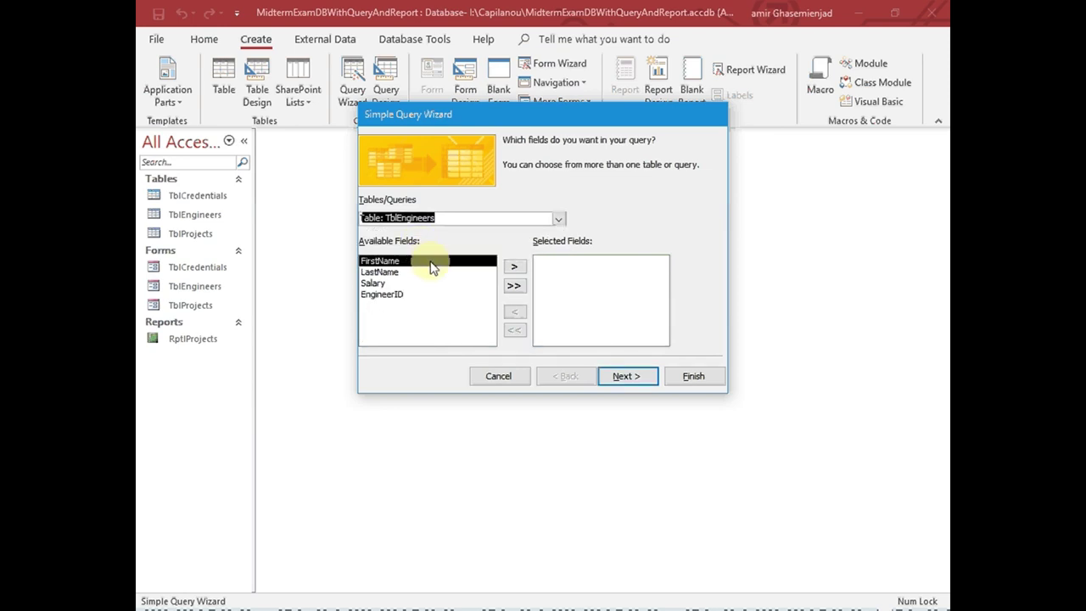
click(516, 269)
click(515, 269)
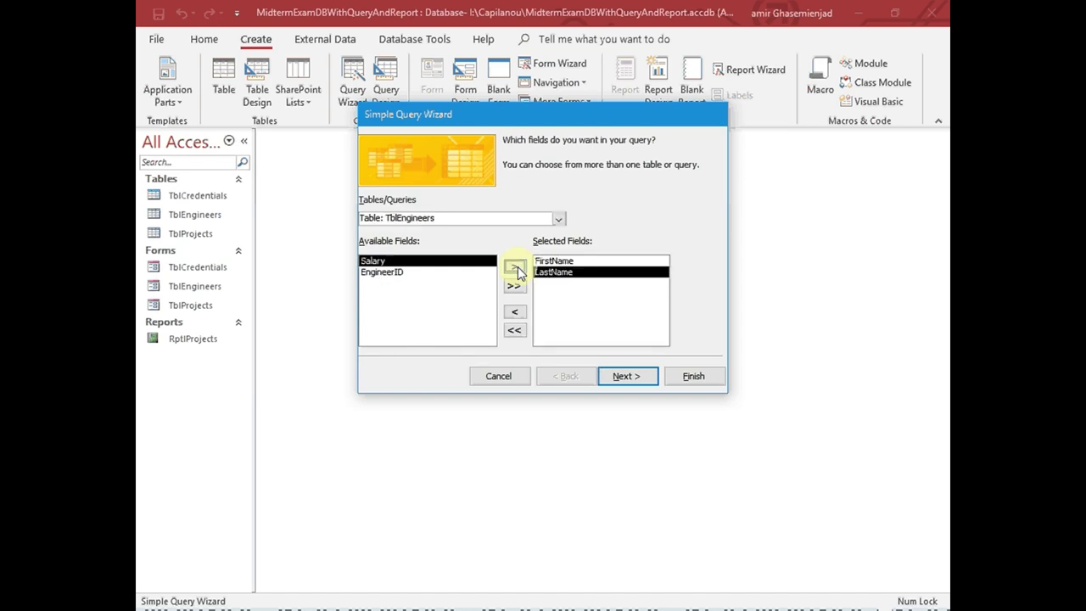
click(512, 270)
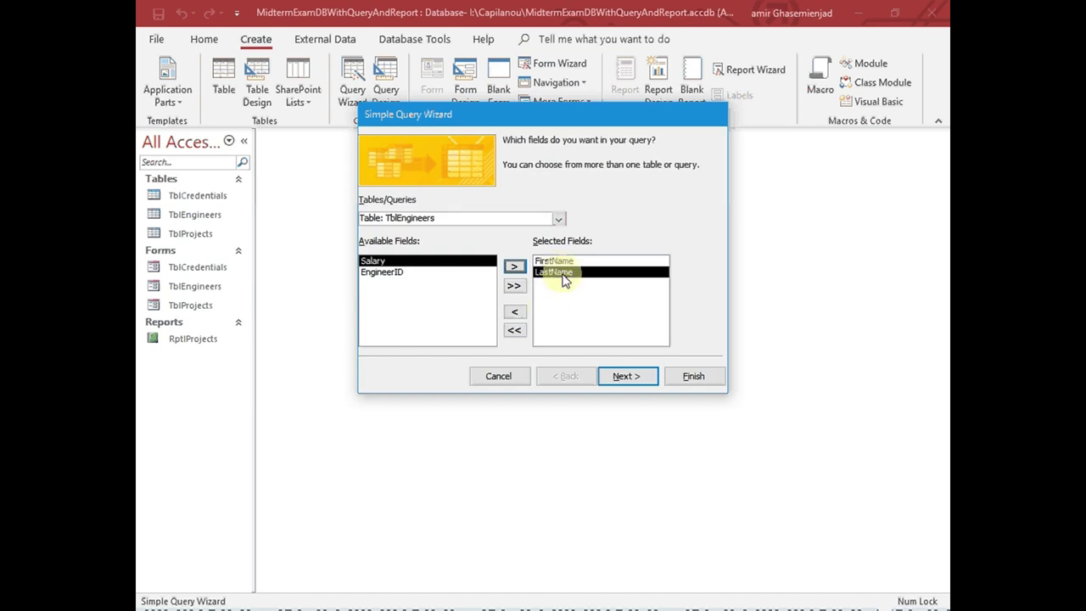
Step: Add the ProjectID, StreetNumber, StreetName and ProjectDescription fields from TblProjects to the query
click(560, 220)
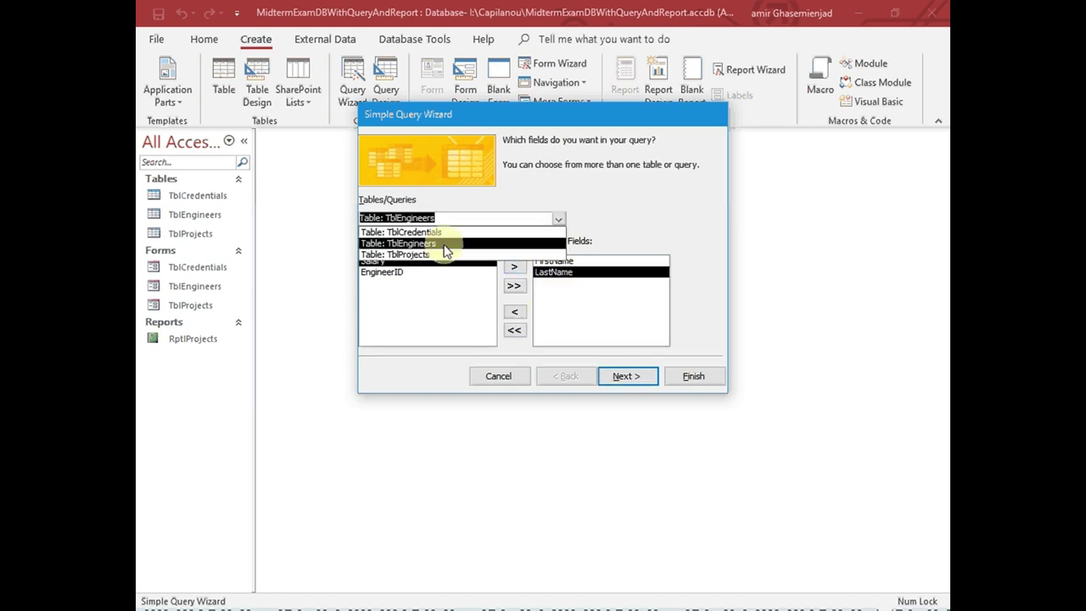
click(422, 257)
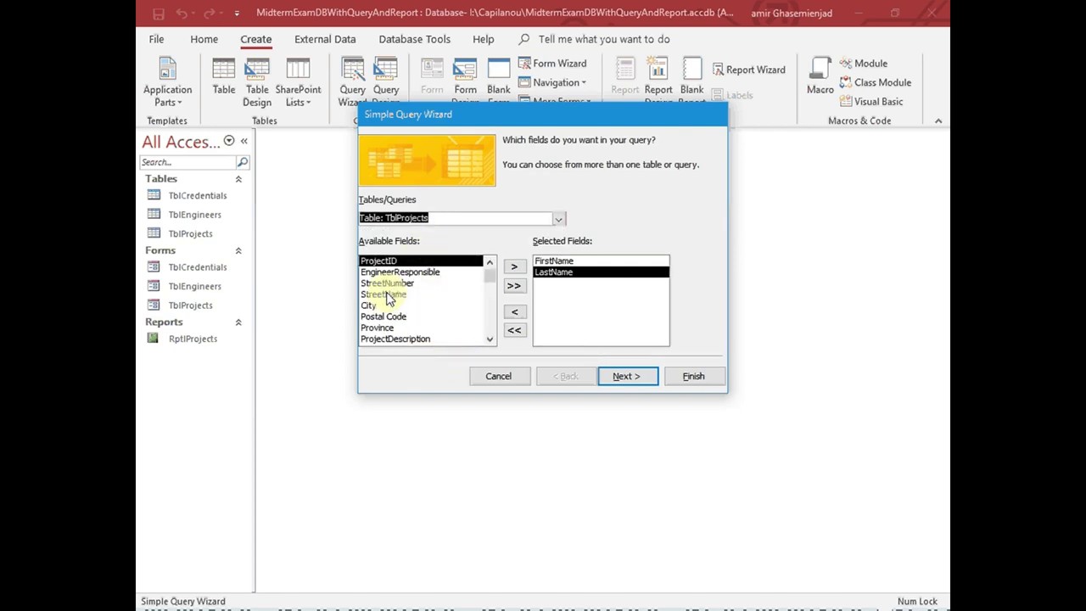
click(391, 266)
double_click(391, 267)
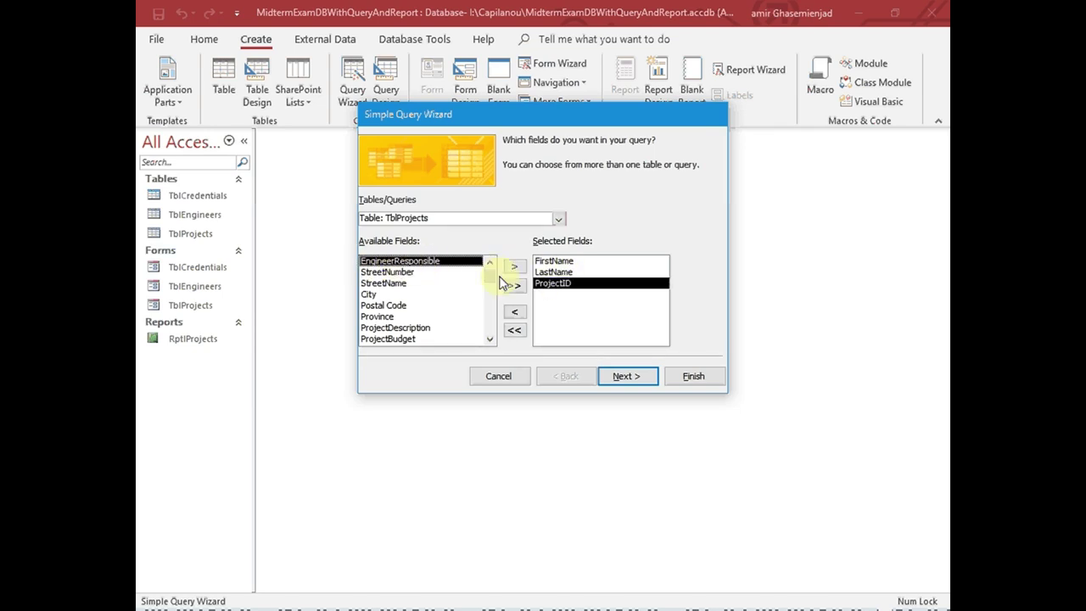
double_click(395, 273)
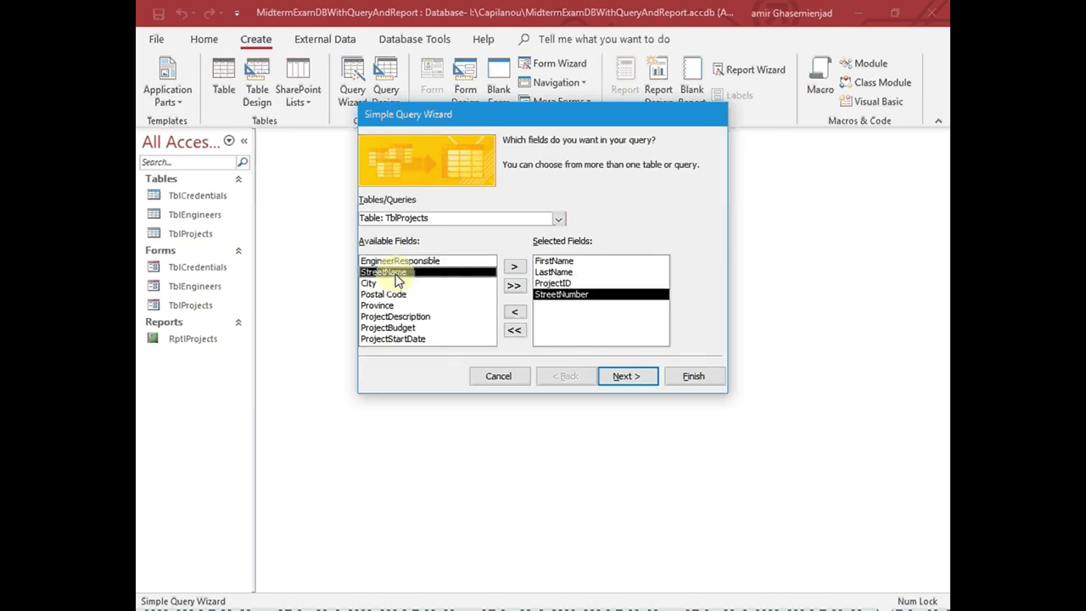
double_click(396, 275)
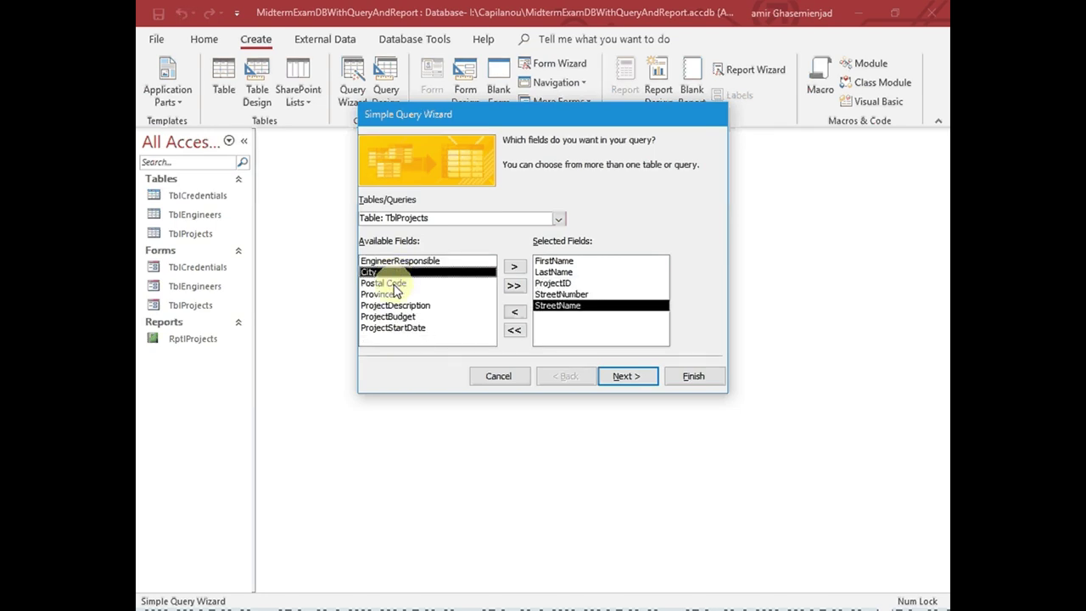
double_click(392, 305)
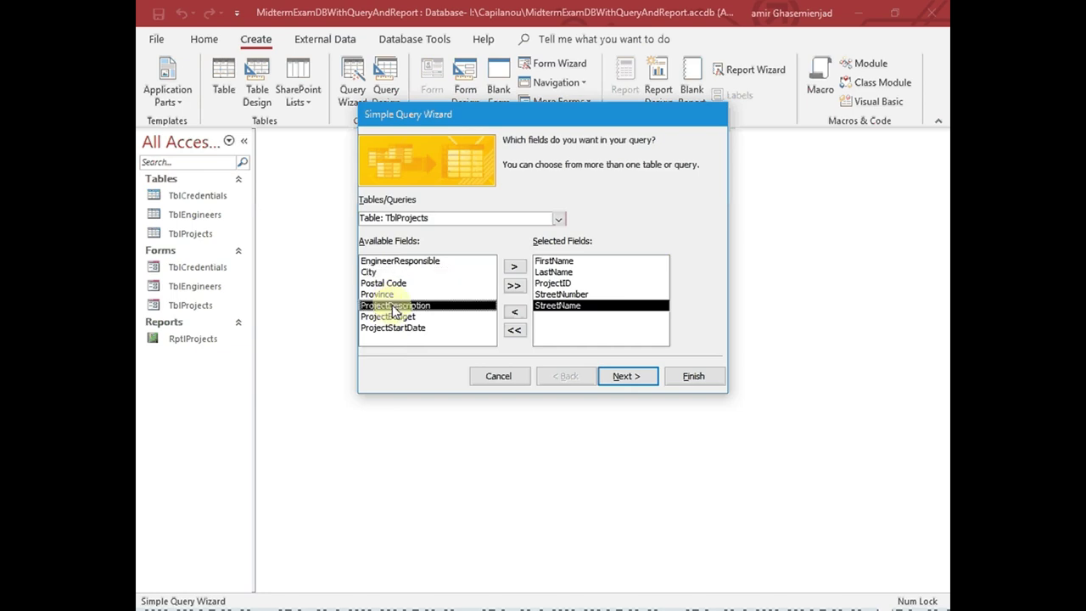
Step: Finish the detail query with the title Engineers Query With Names, view its records and close it
click(619, 378)
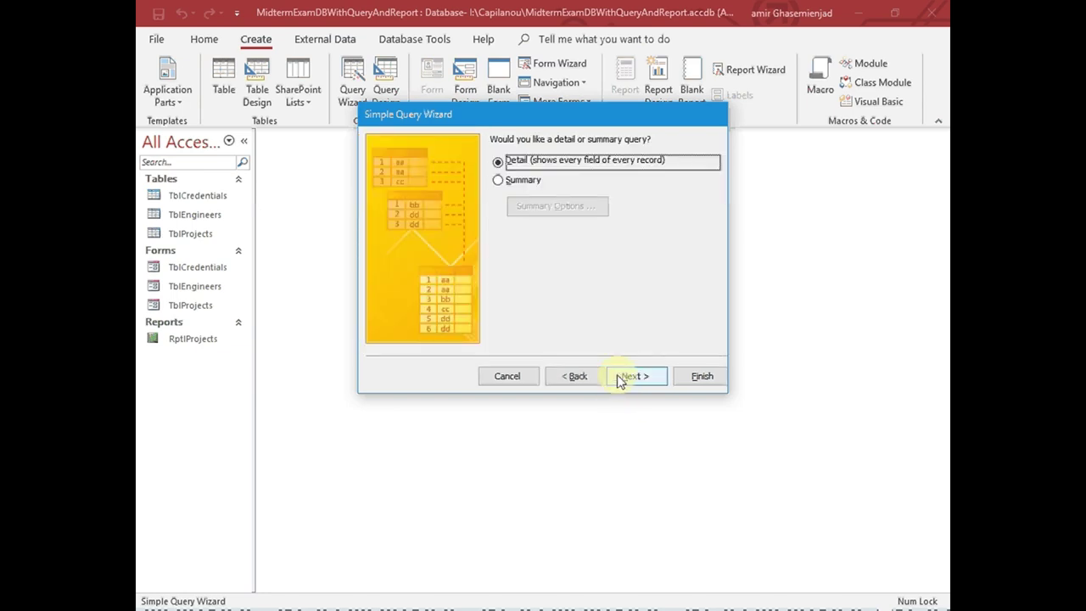
click(619, 378)
drag(505, 162, 495, 161)
key(Delete)
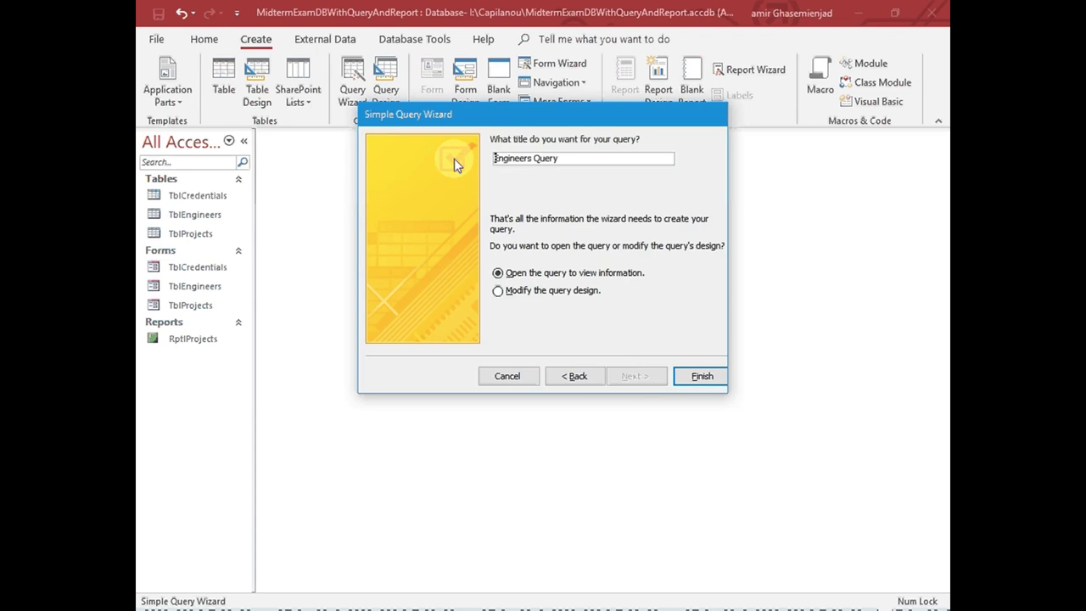
key(End)
text(With Names)
key(Return)
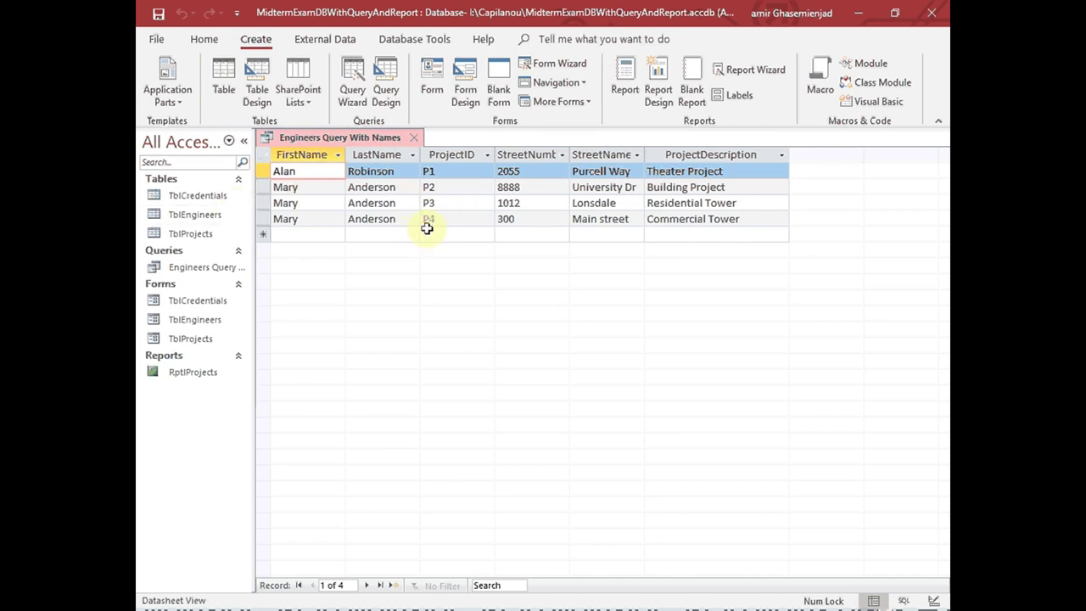
click(415, 138)
Step: Set the LastName criterion of Engineers Query With Names to one engineer's last name, save it, and check the query's records
right_click(208, 269)
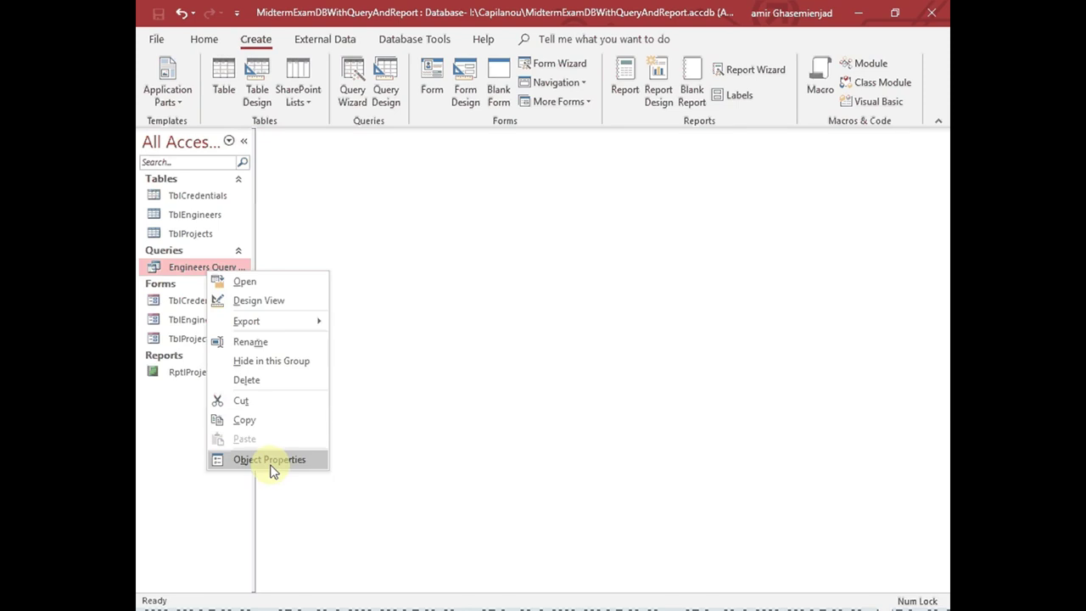
click(270, 309)
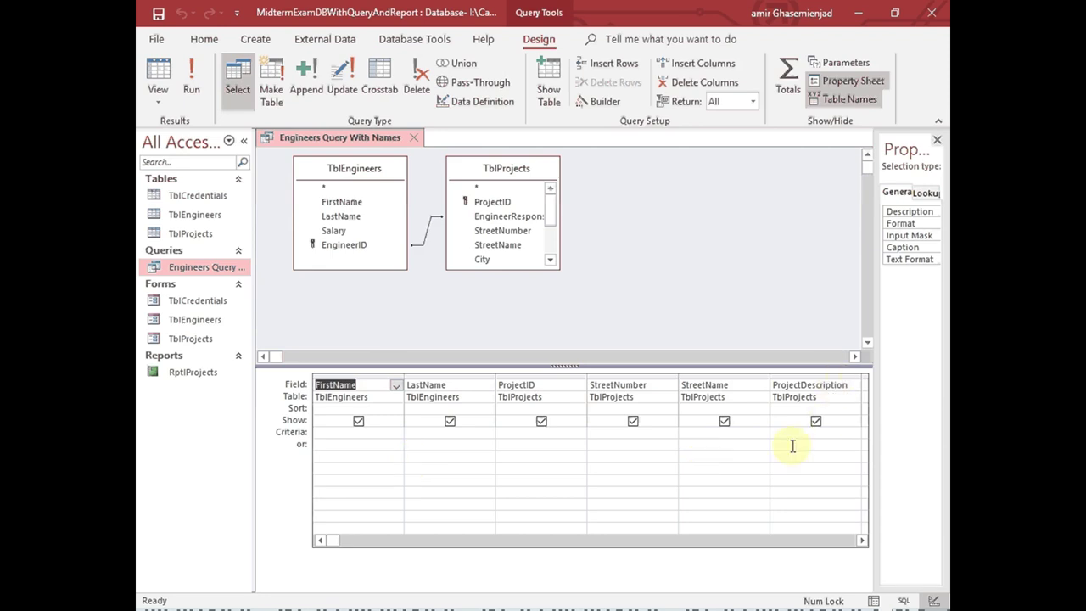
click(431, 432)
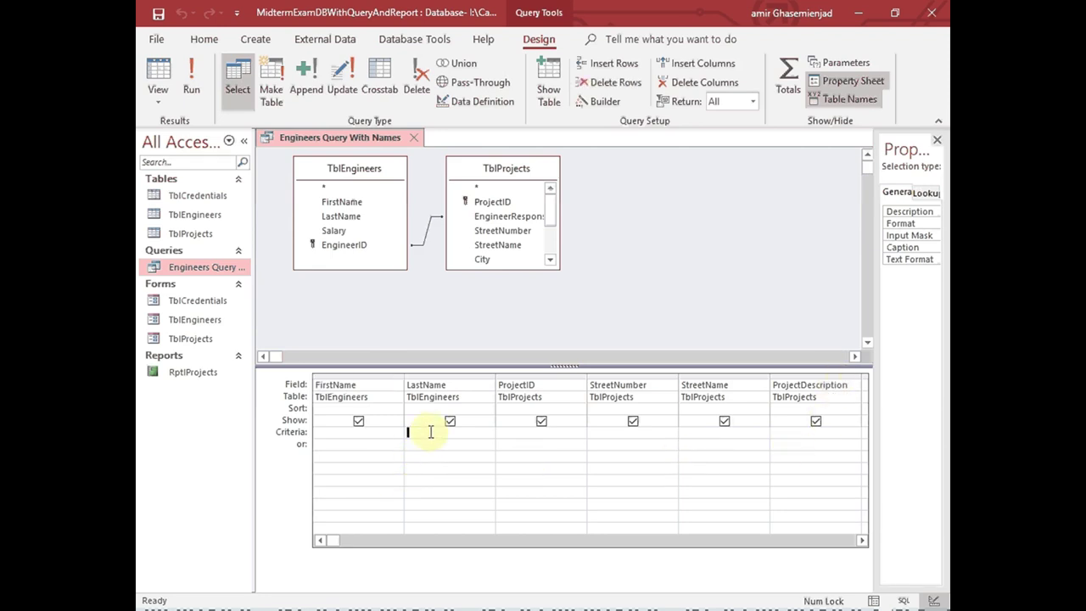
text(="Anderson")
click(413, 137)
click(481, 358)
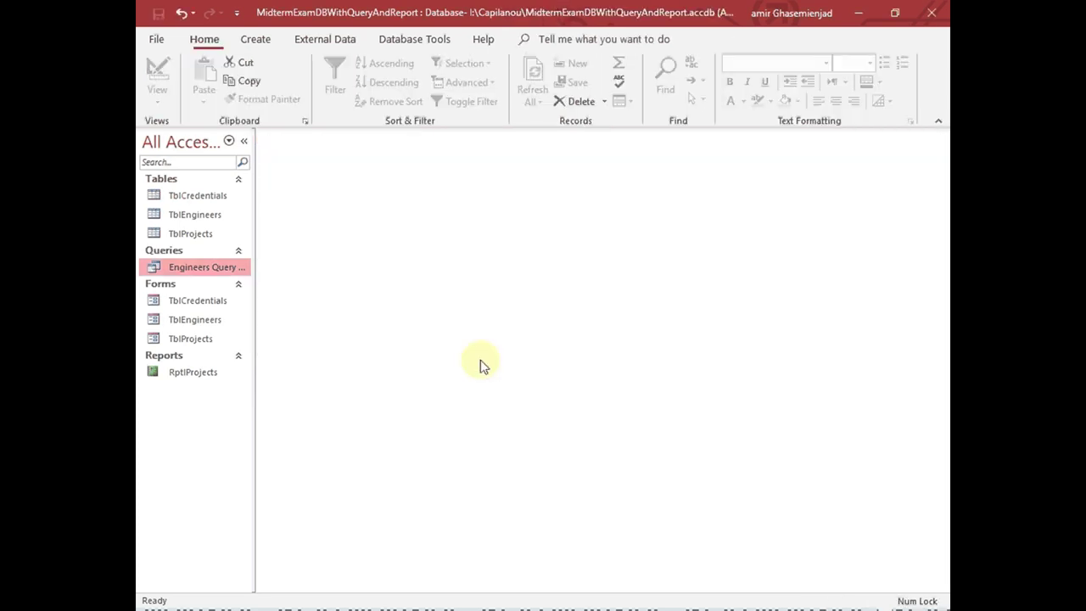
double_click(201, 268)
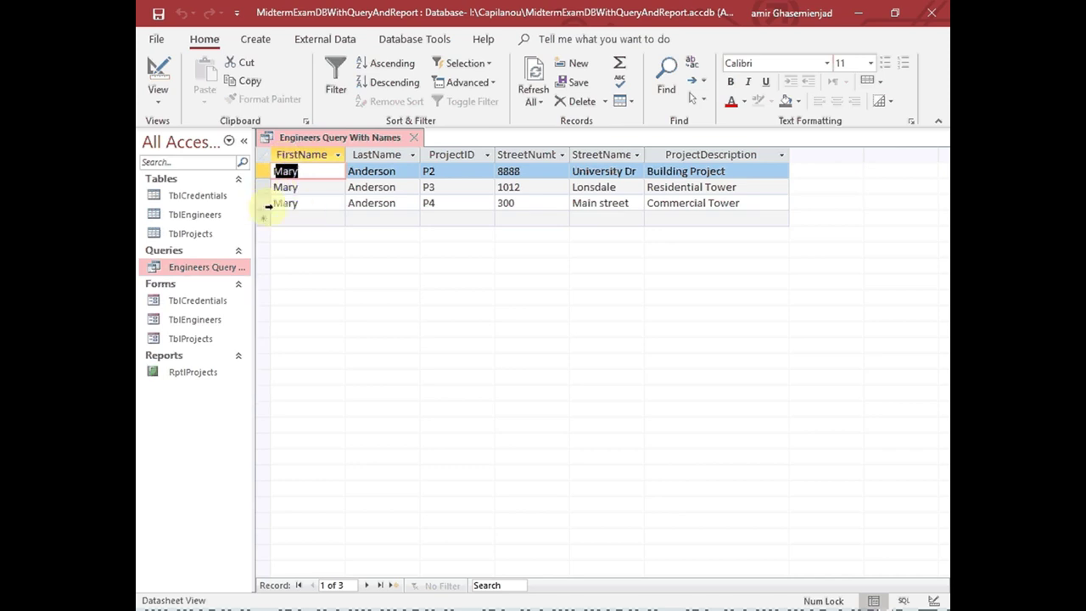
click(413, 138)
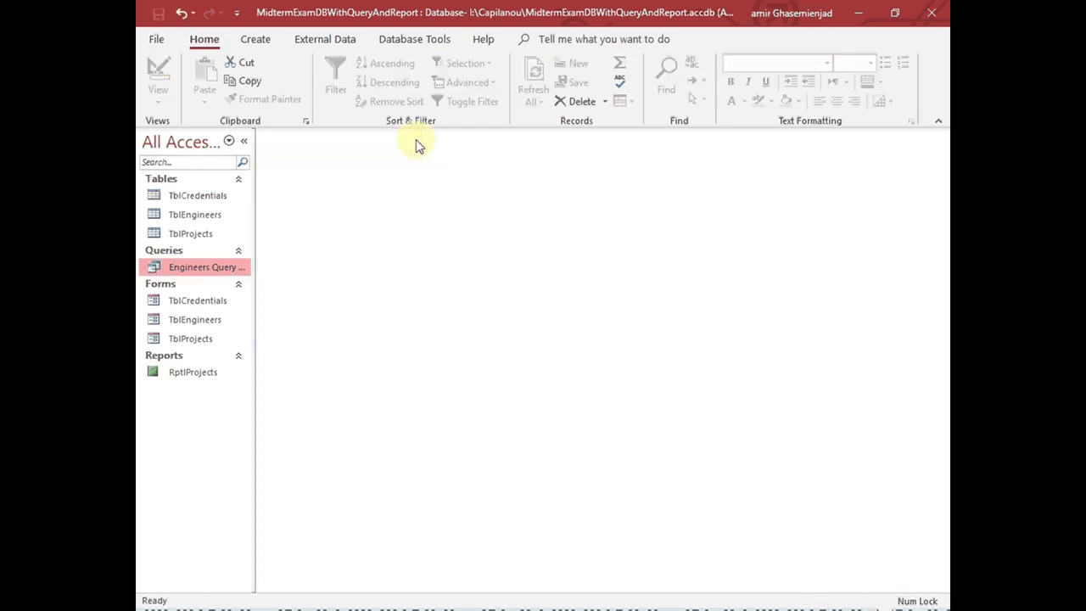
Step: Set the query's LastName criterion to =[Enter the last name of the engineer responsible for the project] and save the design
right_click(217, 269)
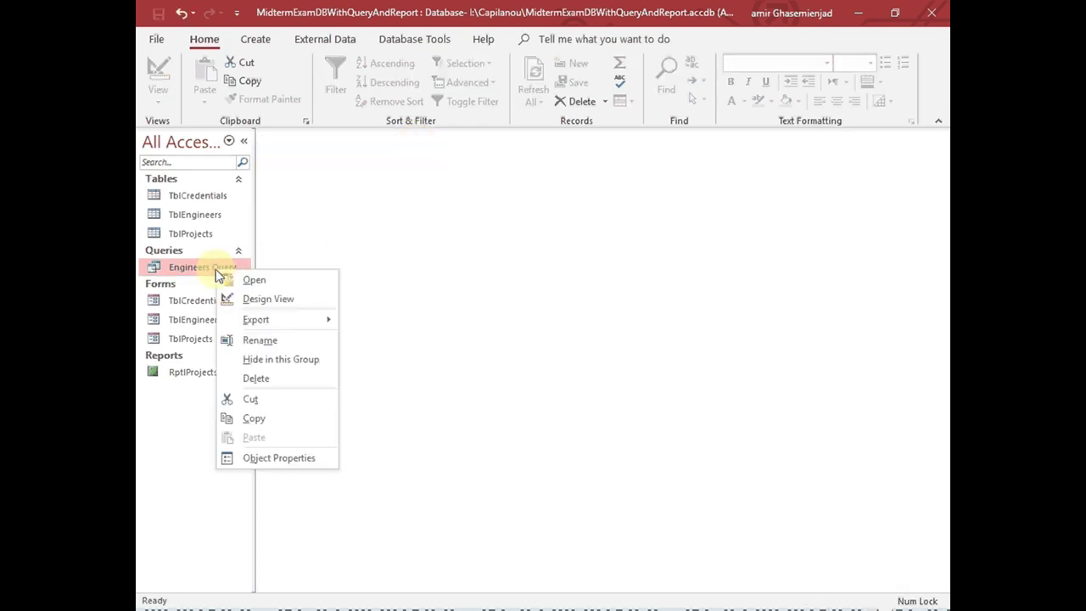
click(279, 300)
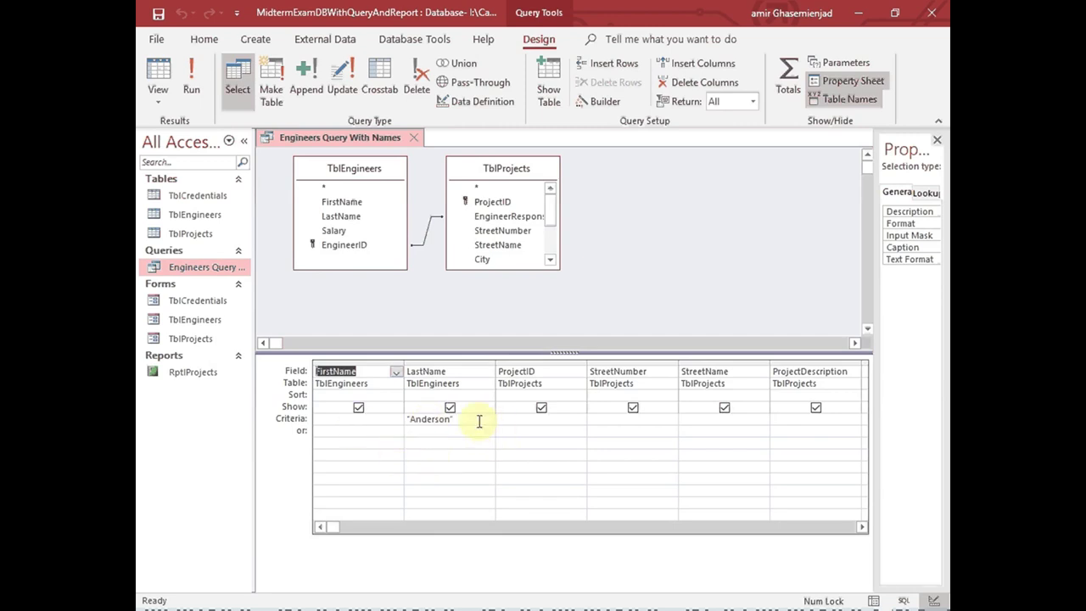
drag(468, 421, 400, 419)
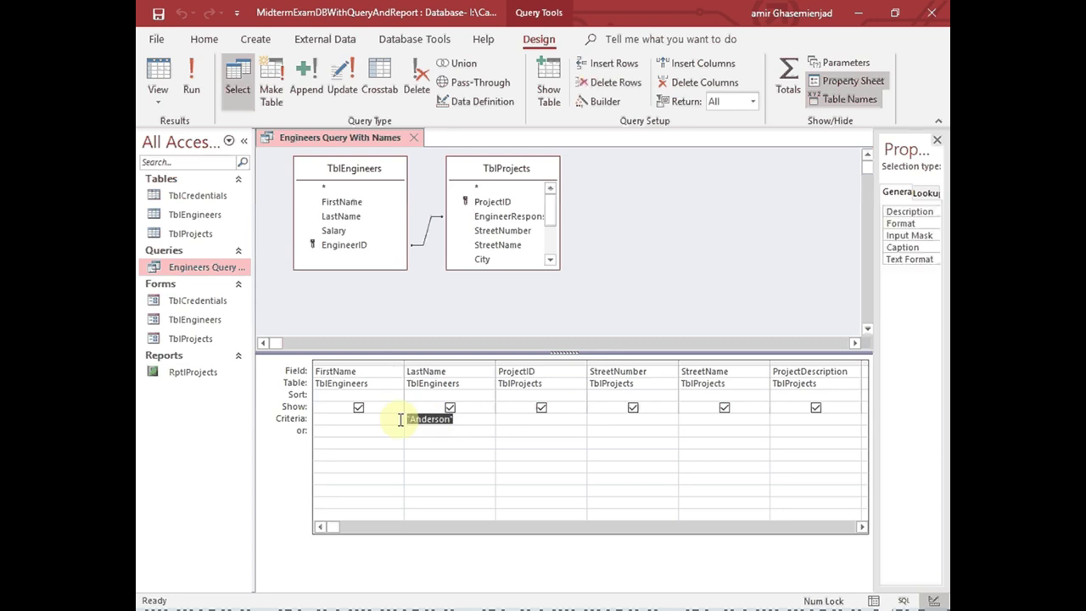
text(=)
text([Enter The Last)
key(BackSpace)
key(BackSpace)
key(BackSpace)
key(BackSpace)
key(BackSpace)
key(BackSpace)
key(BackSpace)
key(BackSpace)
text(the )
text(last name )
text(of the )
text(engineer)
text( respons)
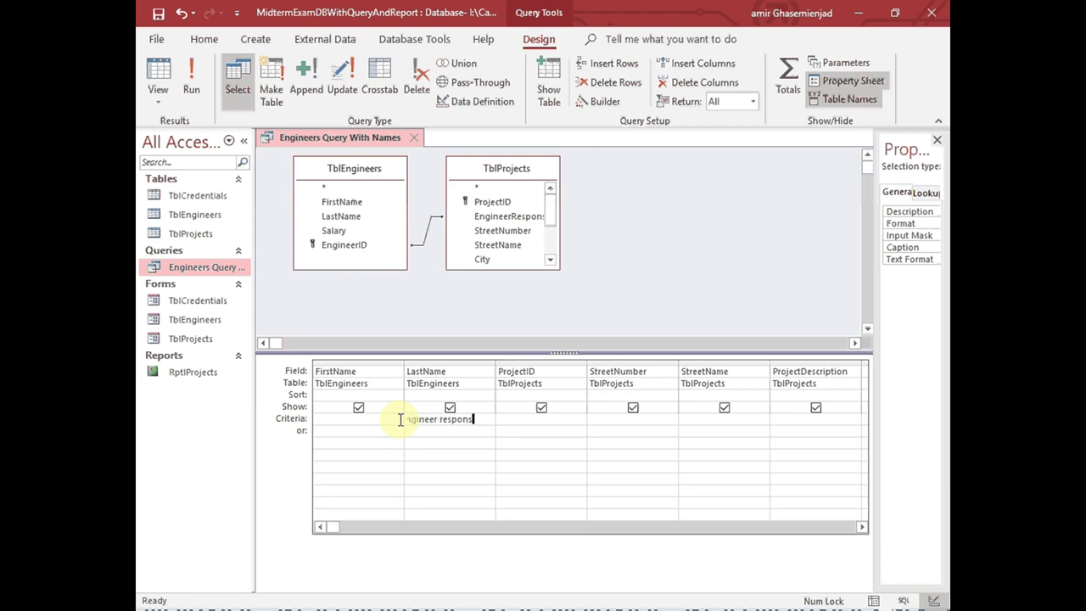
text(ible for the pr)
text(ct)
text(])
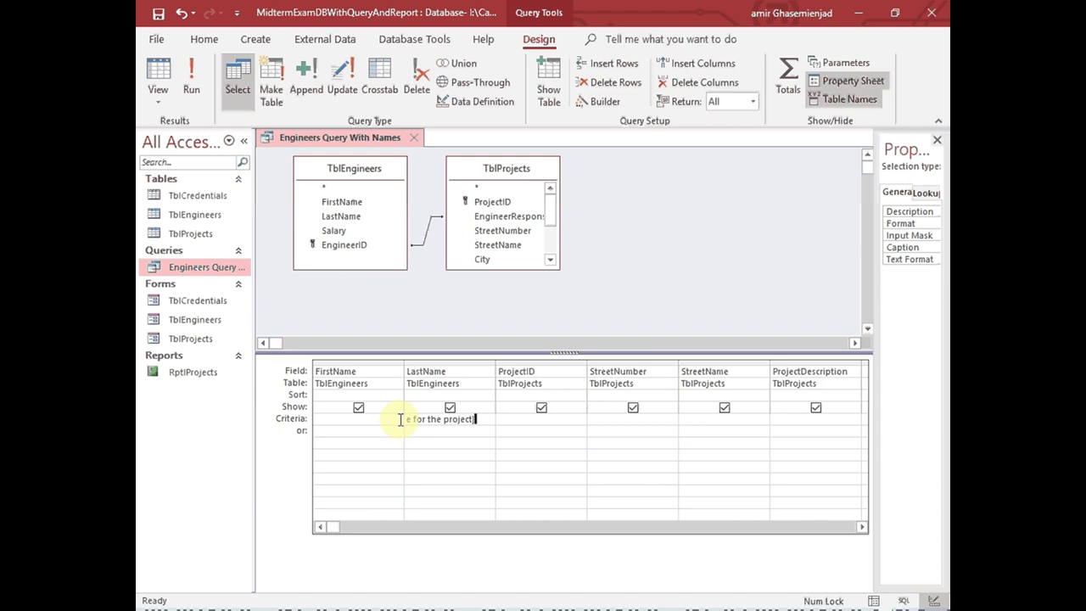
click(488, 433)
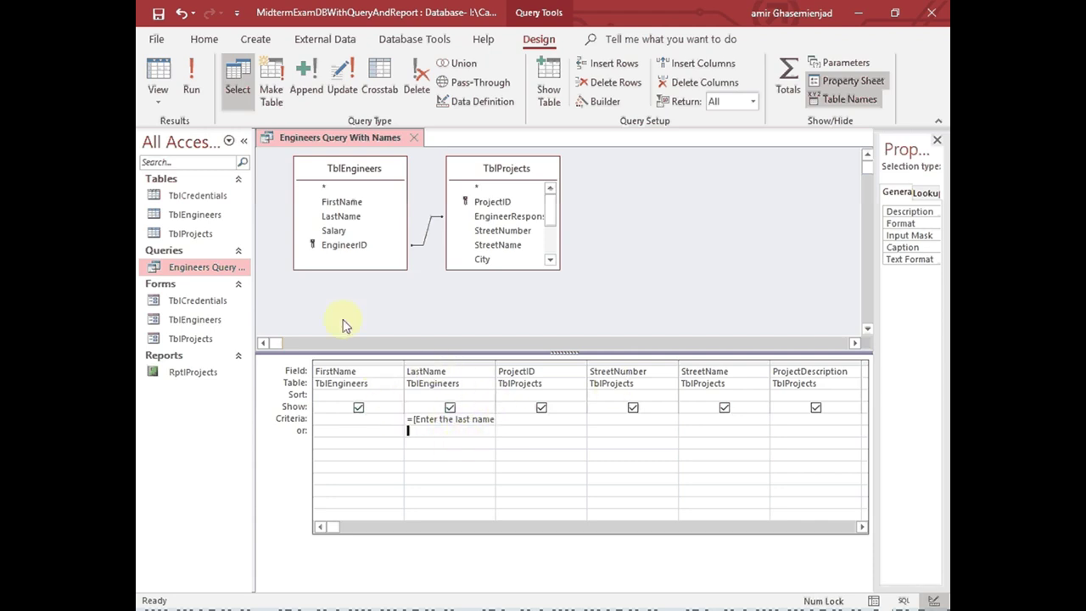
click(413, 138)
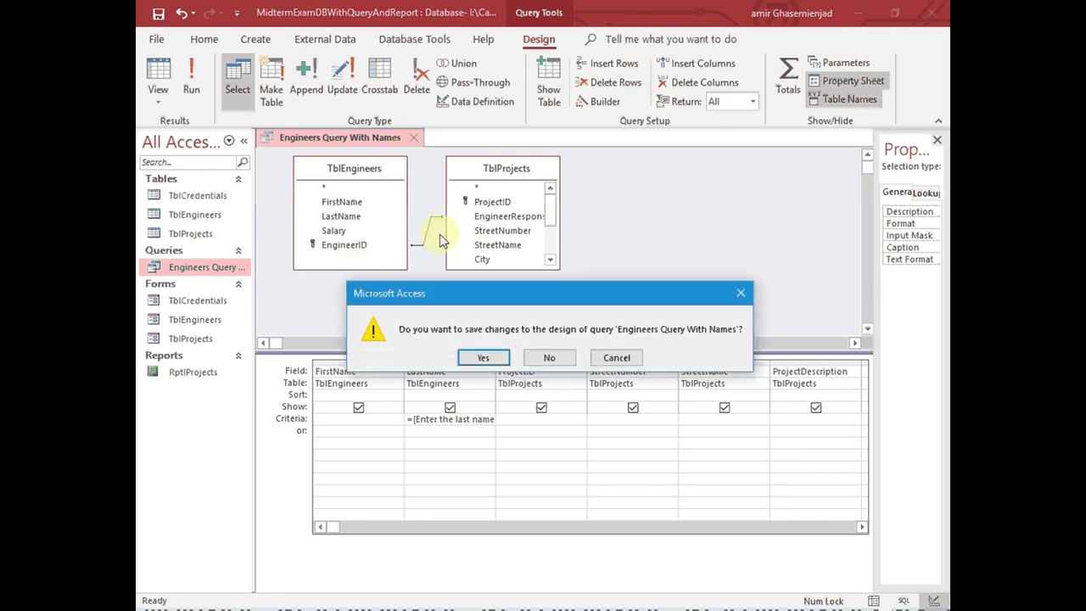
click(490, 360)
Step: Run Engineers Query With Names with the Theater Project engineer's last name, view the matching records and close it
double_click(203, 270)
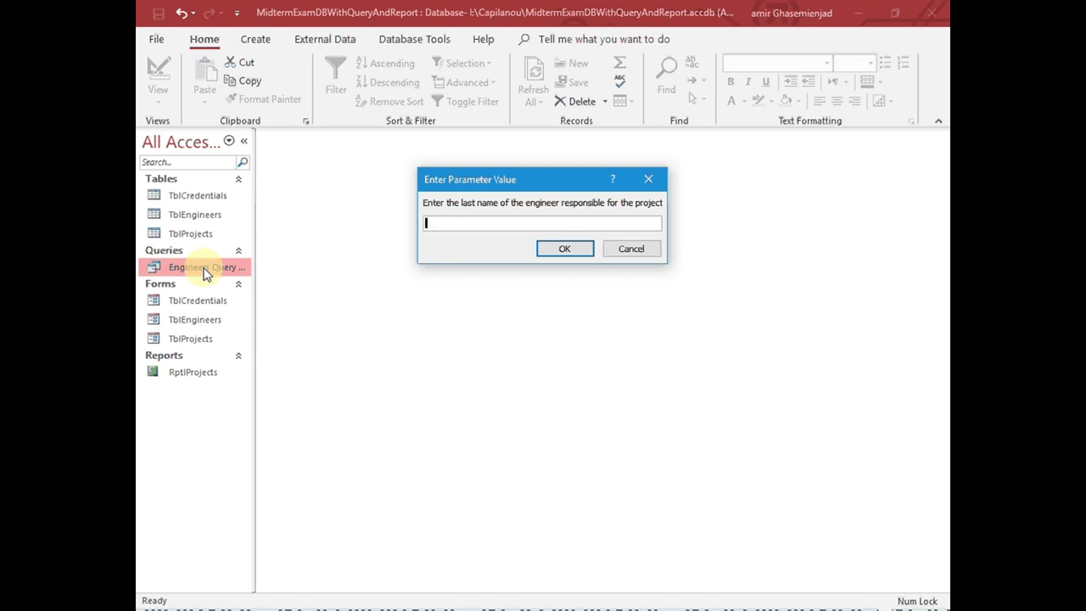
text(Robinson)
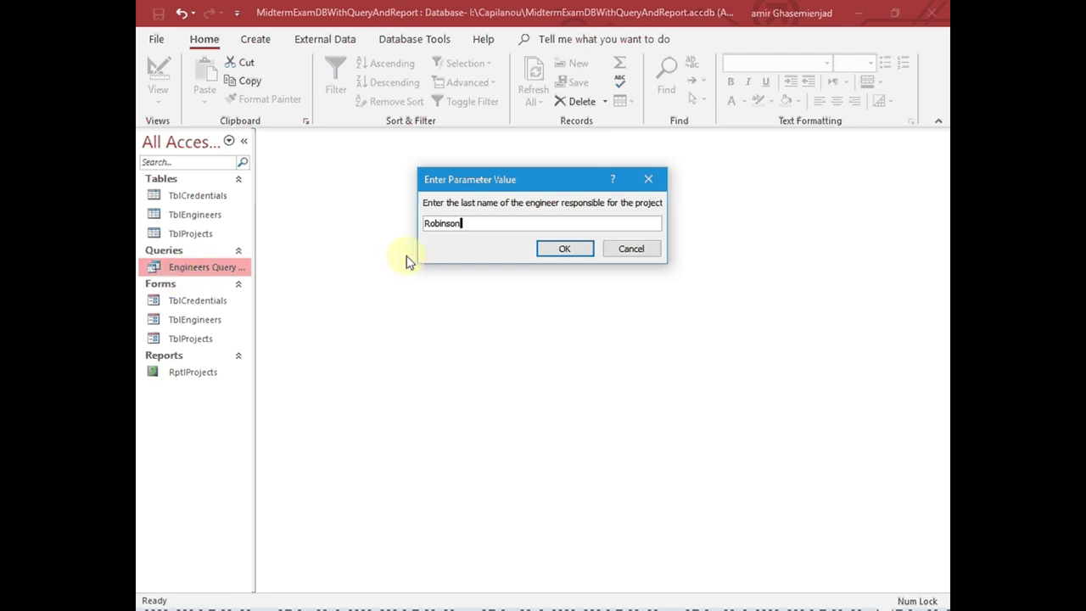
click(579, 252)
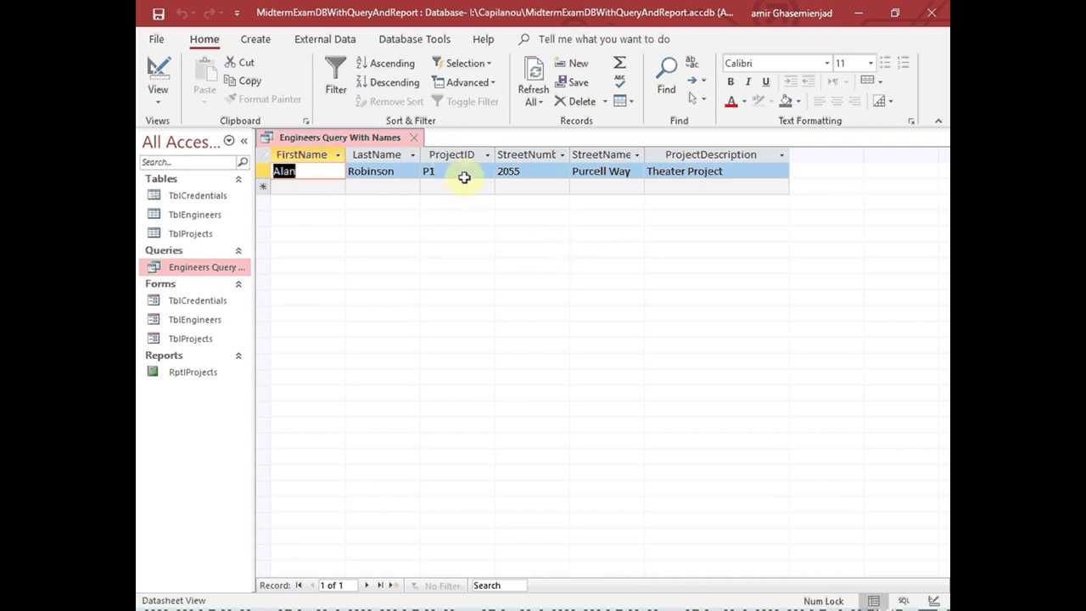
click(414, 138)
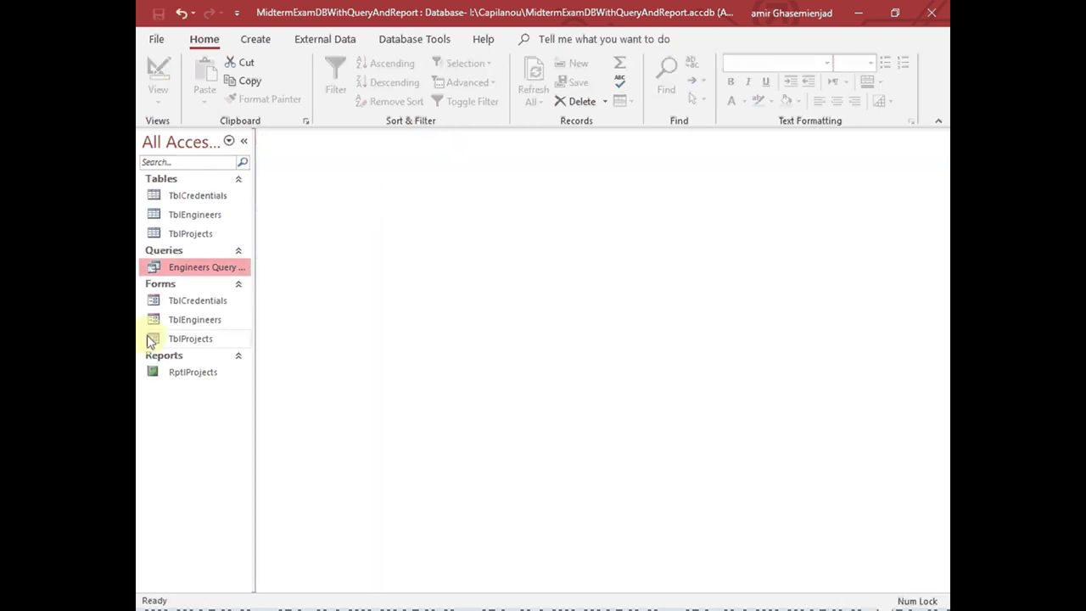
Step: Run Engineers Query With Names again with the other engineer's last name, view the matching records and close it
double_click(202, 269)
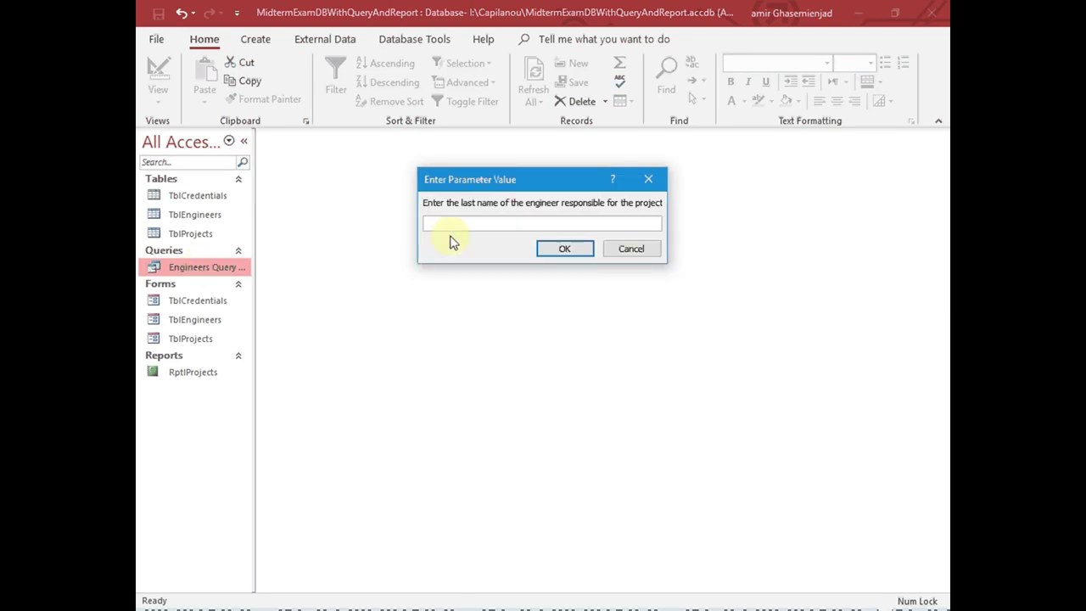
text(Anderson)
key(BackSpace)
text(n)
click(561, 254)
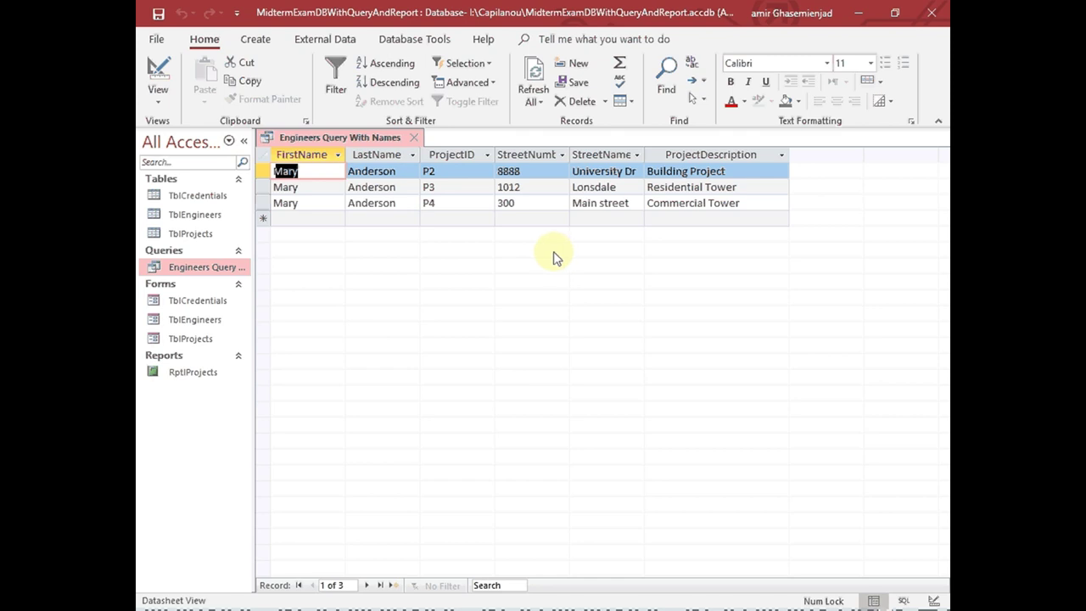
click(413, 137)
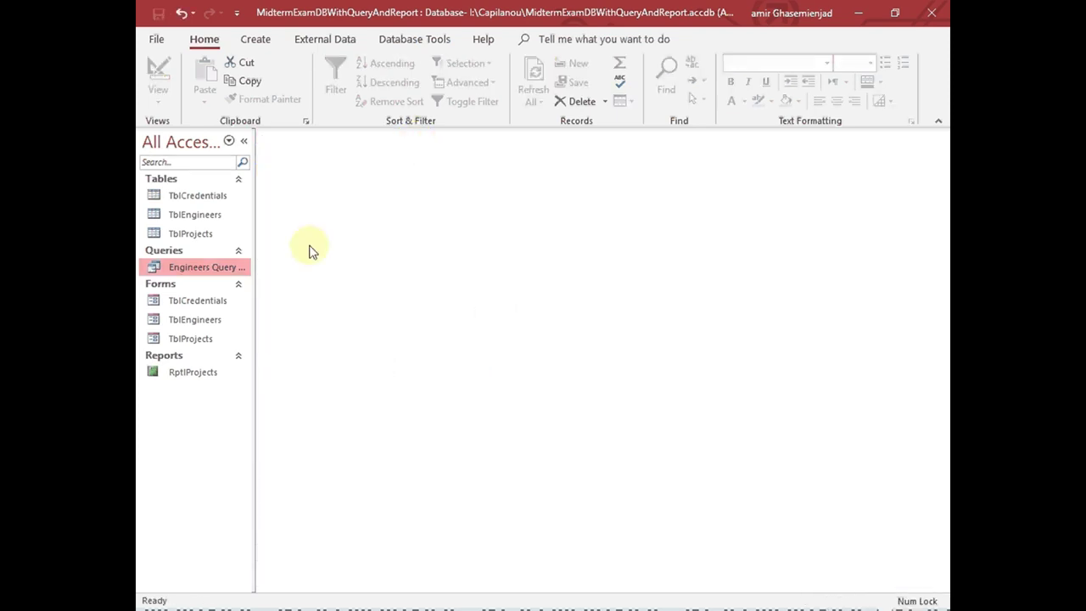
Step: Start a Report Wizard report based on Engineers Query With Names, include all its fields, and continue to the data view choice
click(255, 40)
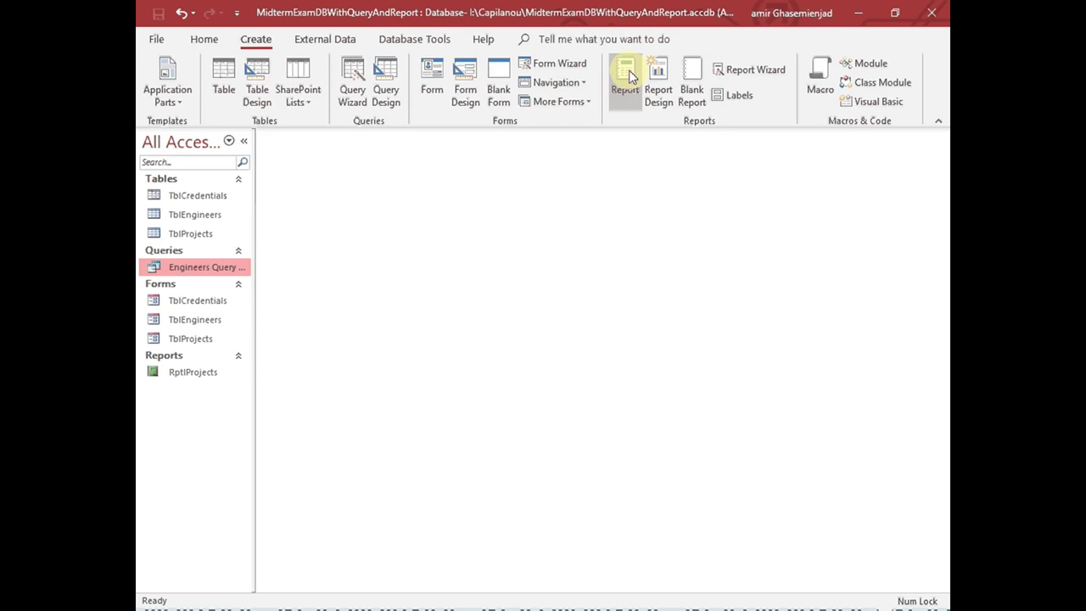
click(737, 68)
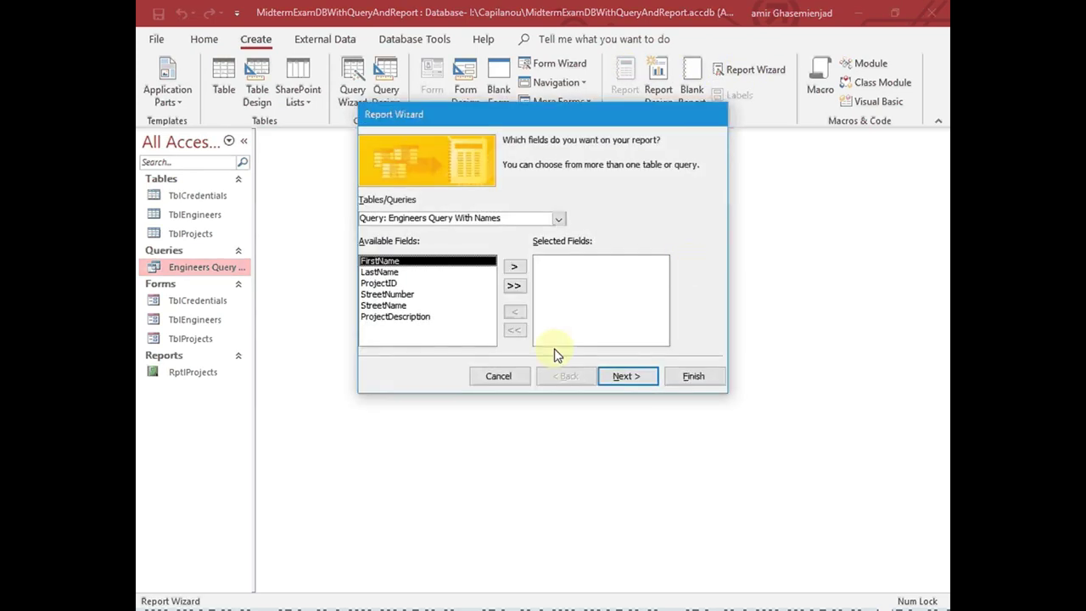
click(558, 219)
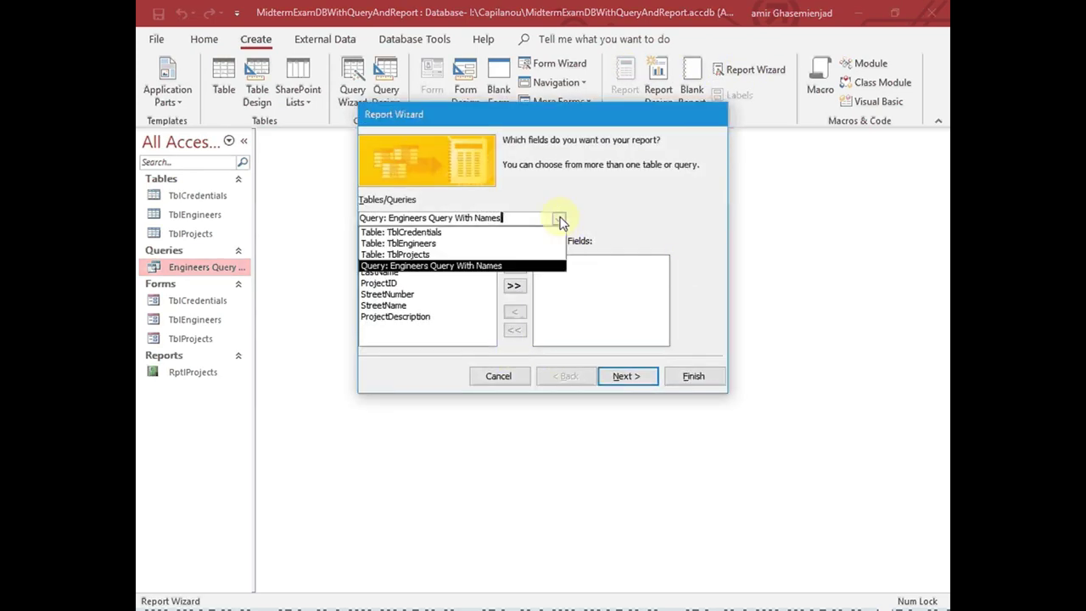
click(422, 267)
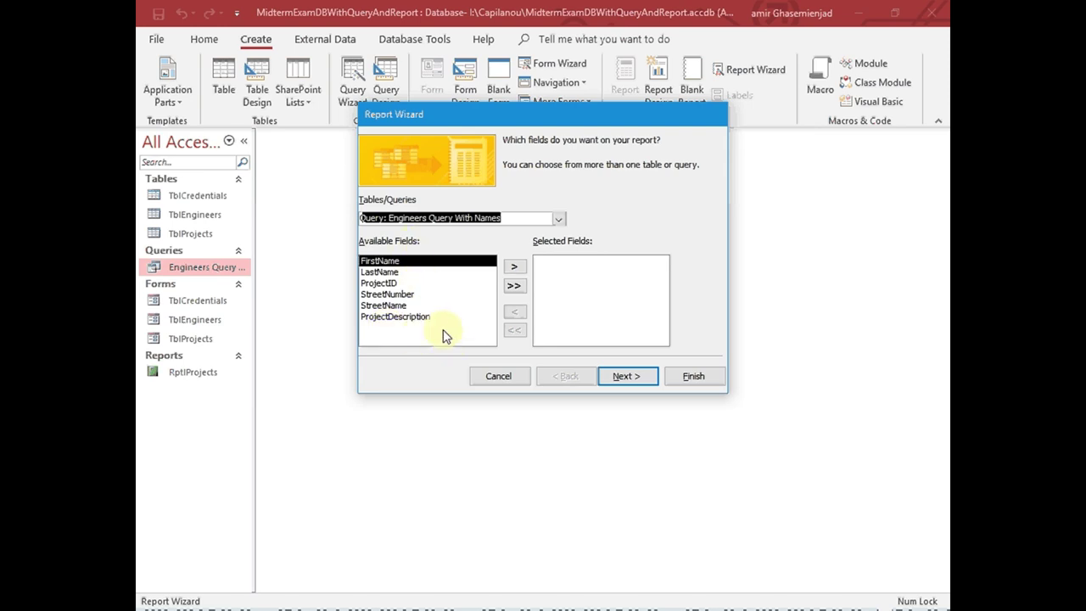
click(514, 285)
click(628, 379)
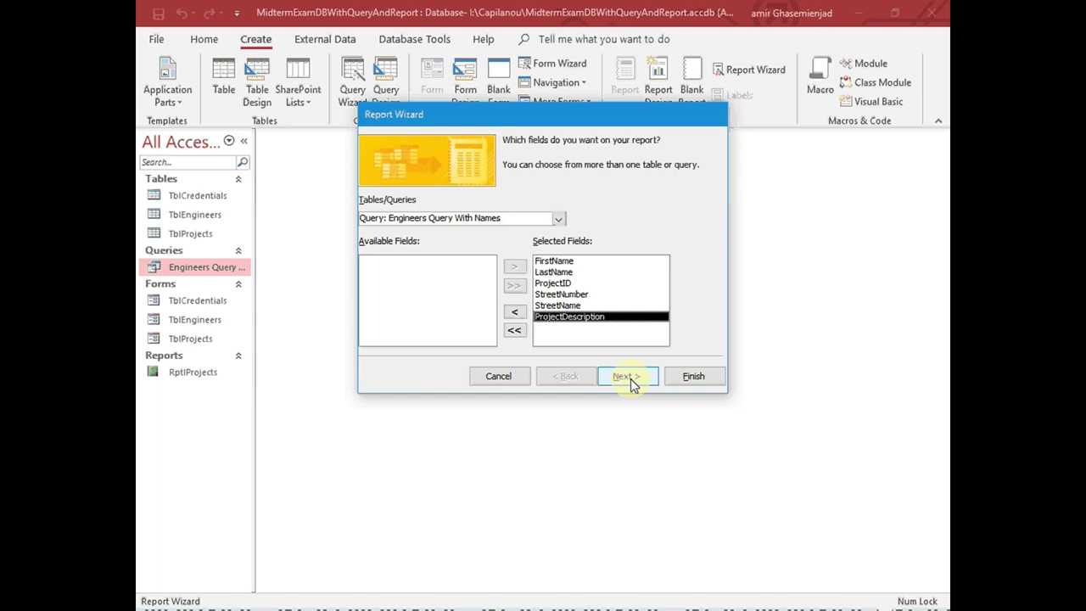
click(631, 379)
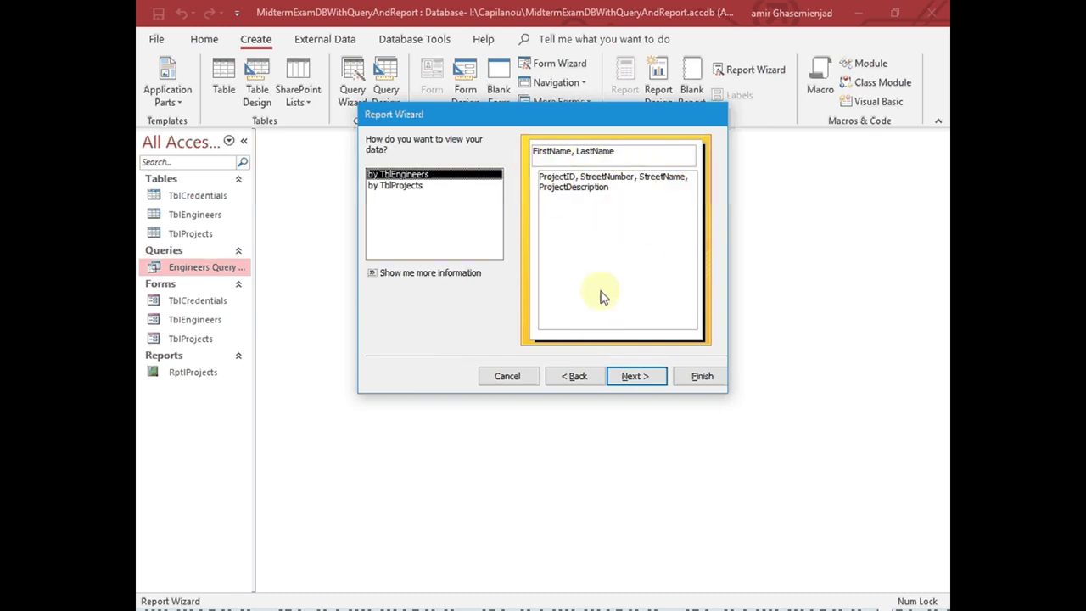
Step: Keep the report's data viewed by TblEngineers without extra grouping levels, and sort the detail records by StreetName in ascending order
click(643, 380)
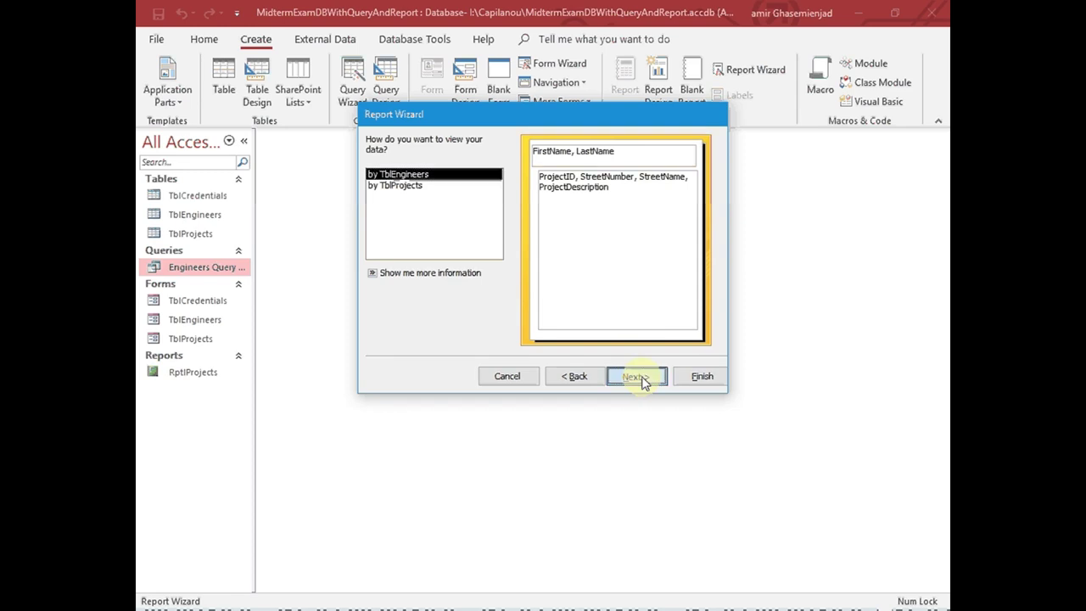
click(639, 384)
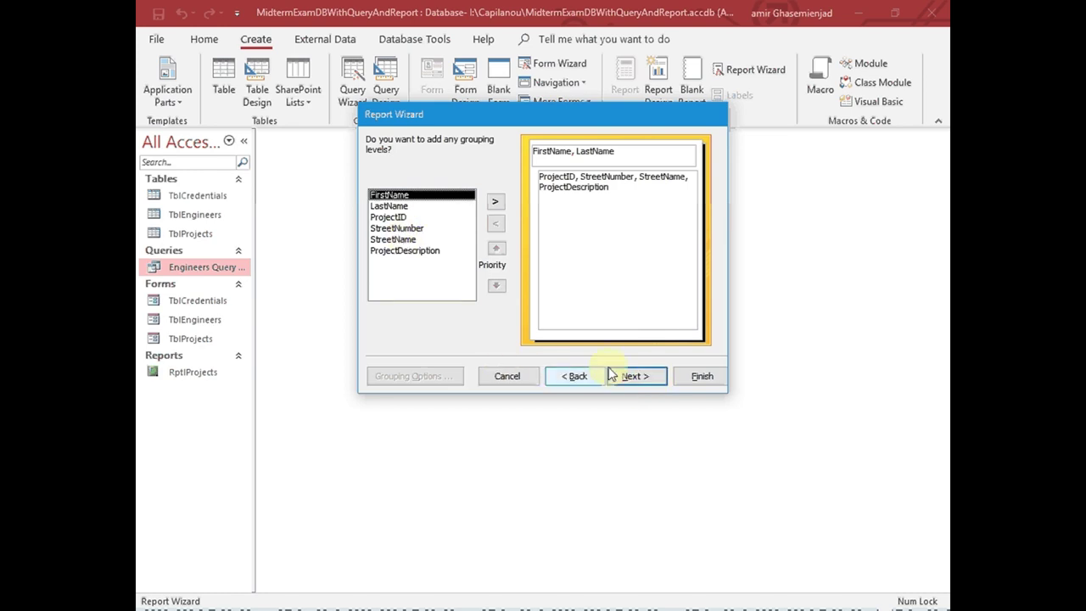
click(644, 381)
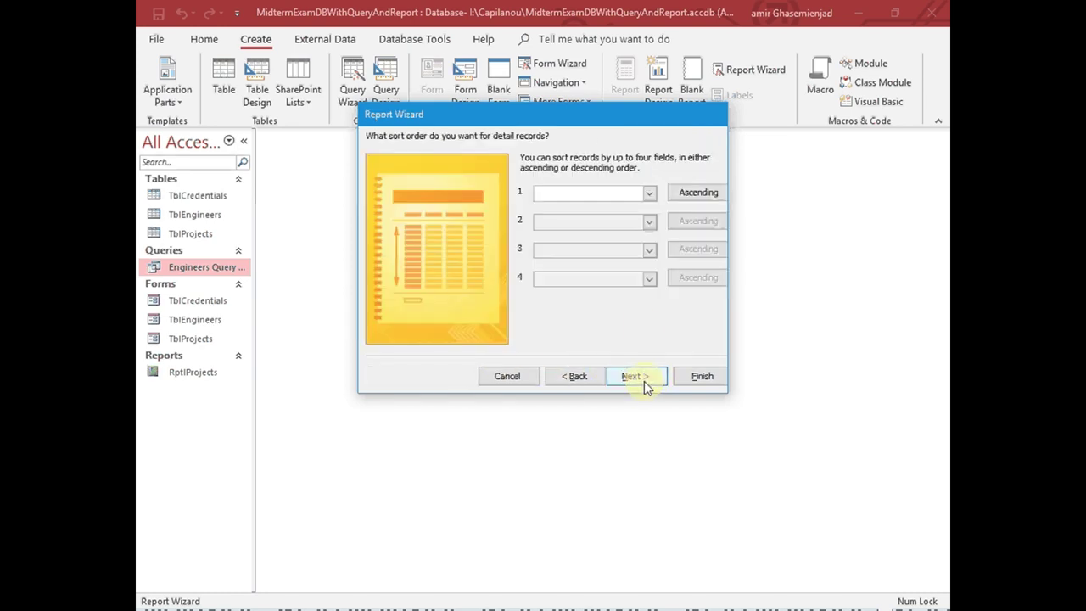
click(650, 194)
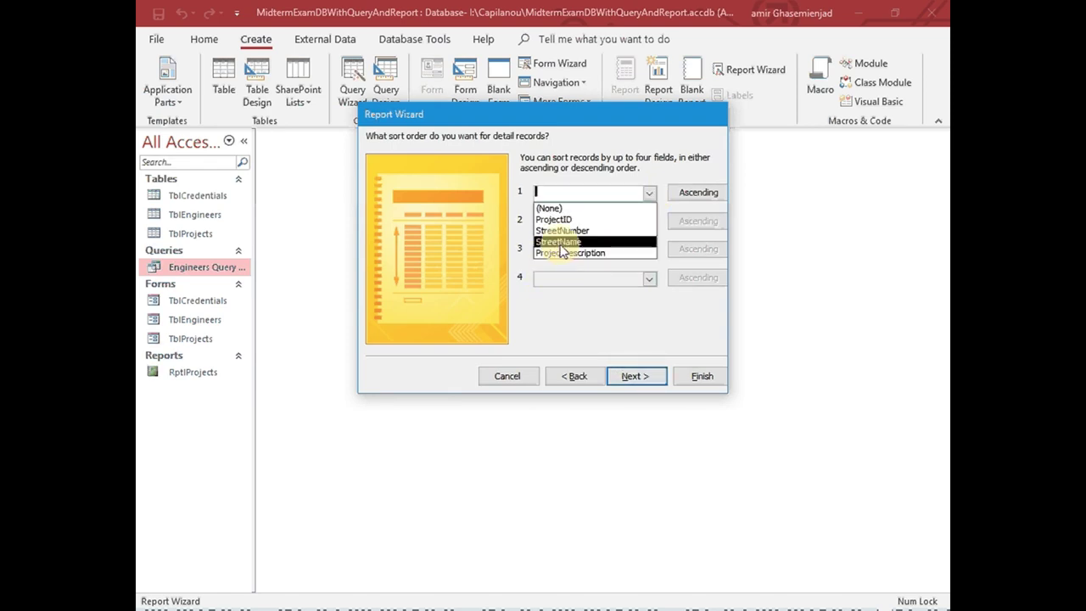
click(561, 243)
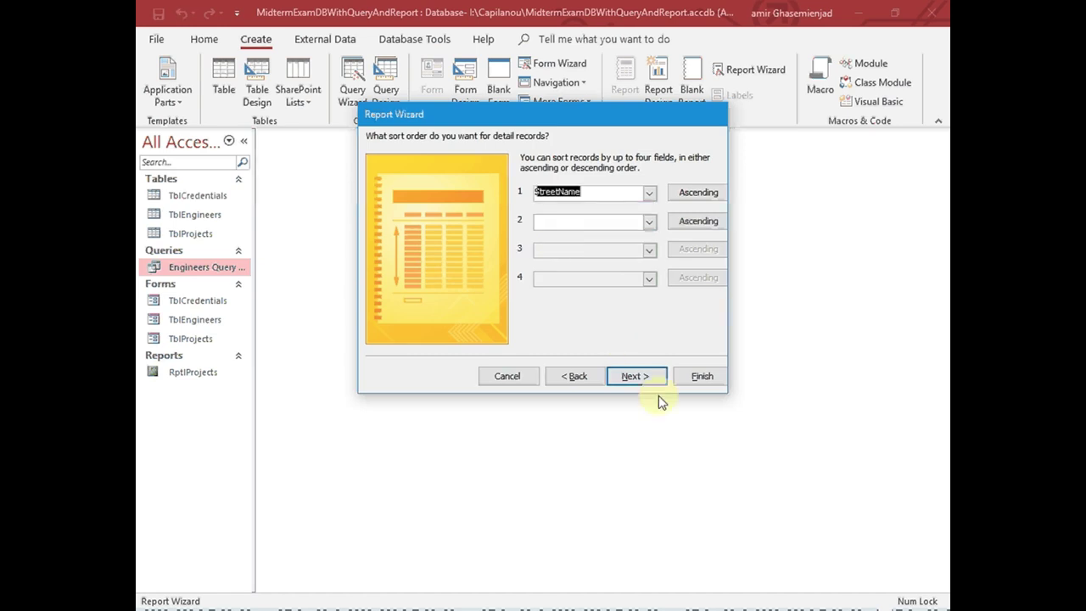
click(628, 376)
Step: Set the report's orientation to Landscape with the Stepped layout, title it ProjectsReport and finish the wizard with a preview
click(666, 194)
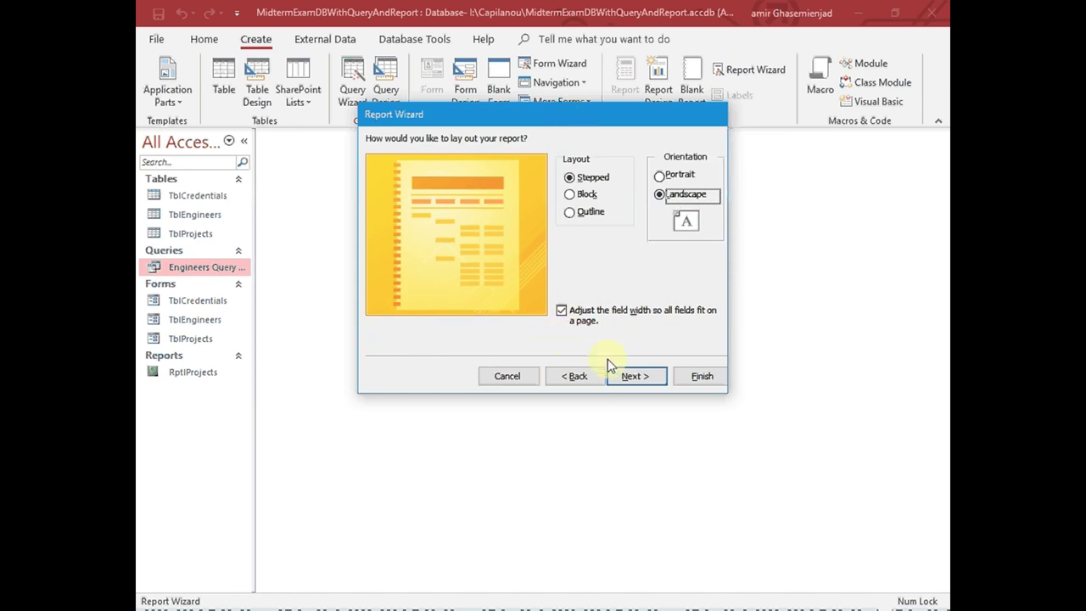
click(635, 378)
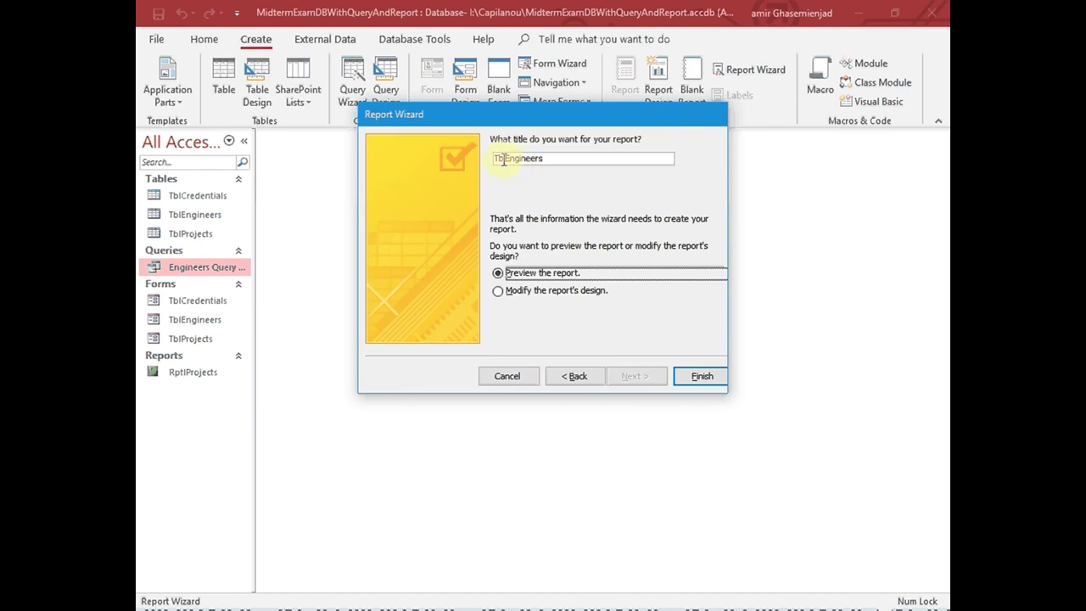
drag(495, 158, 415, 155)
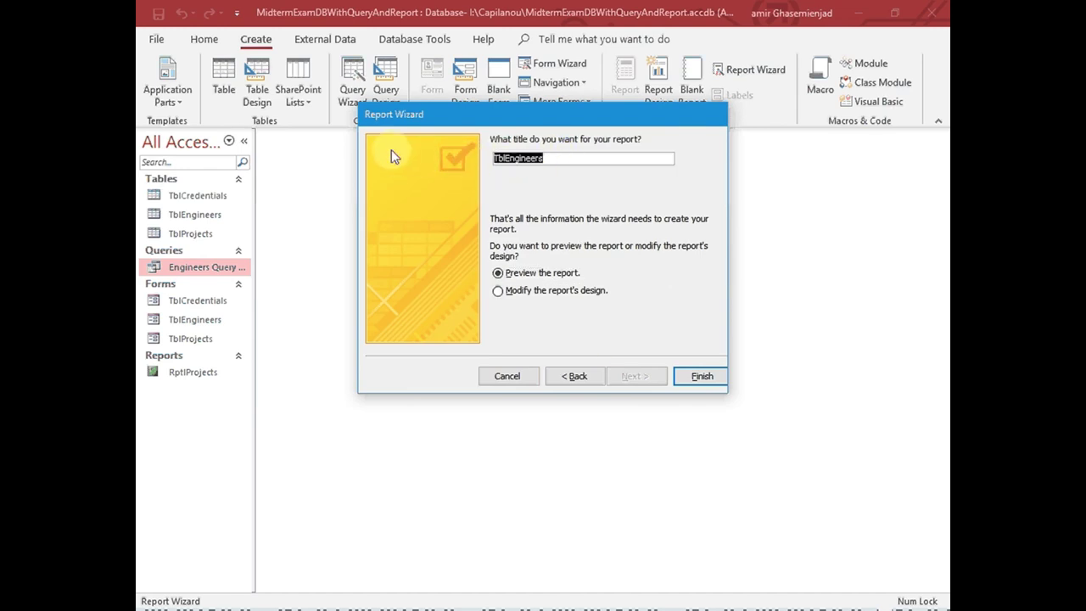
text(ProjectsReport)
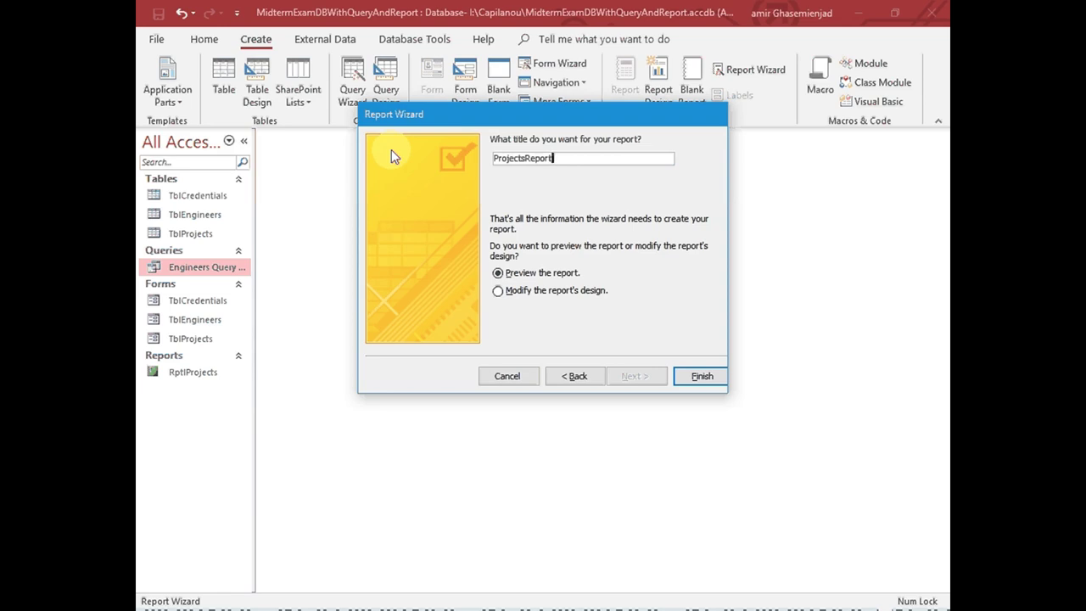
click(704, 376)
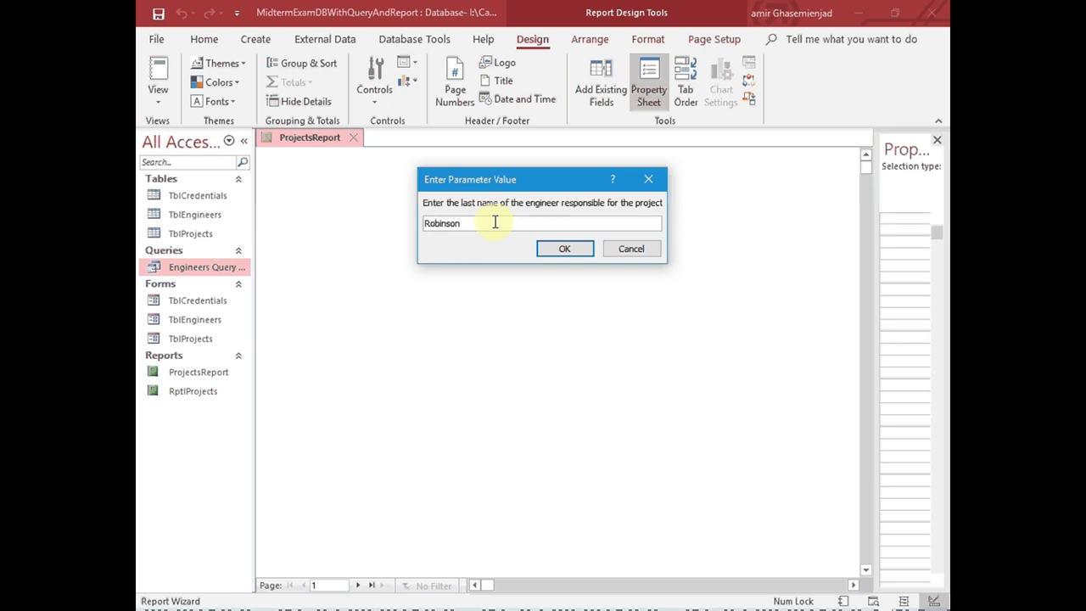
Step: Preview ProjectsReport for one engineer's last name, close it, and reopen it with another engineer's last name
click(566, 248)
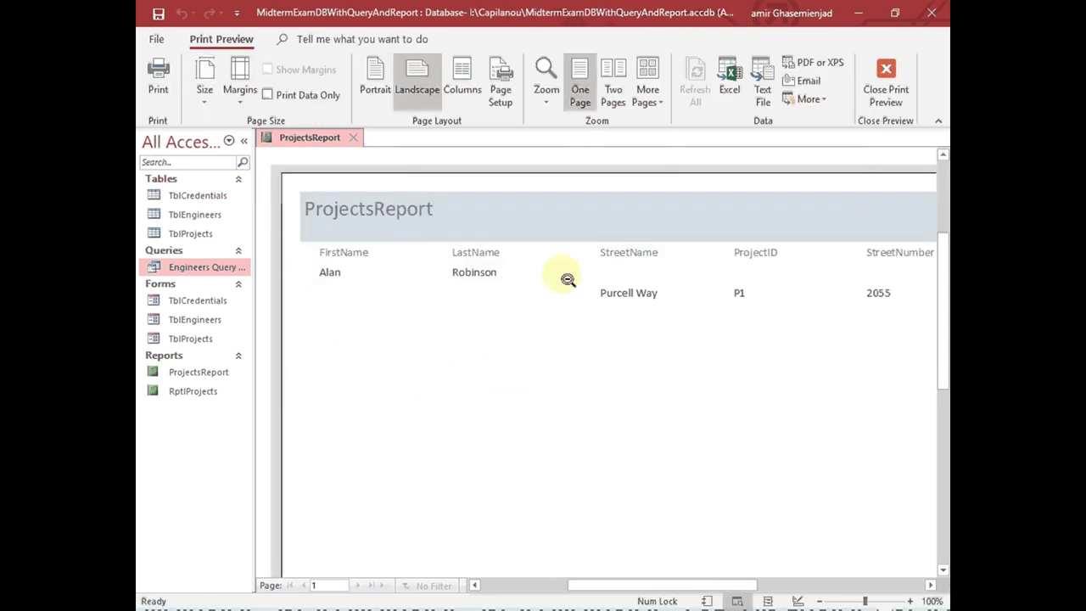
click(352, 138)
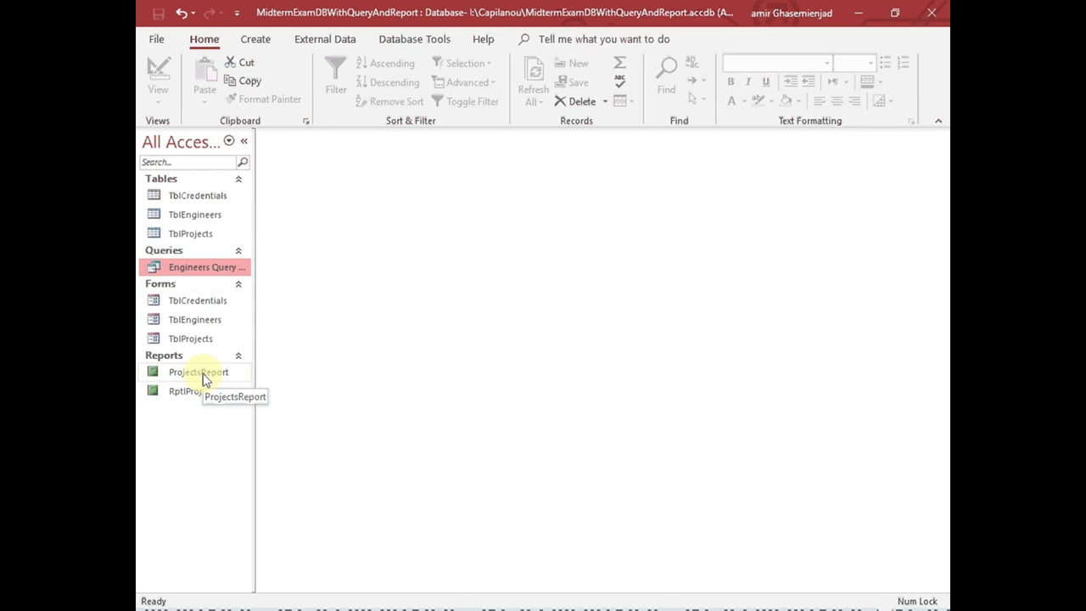
double_click(202, 375)
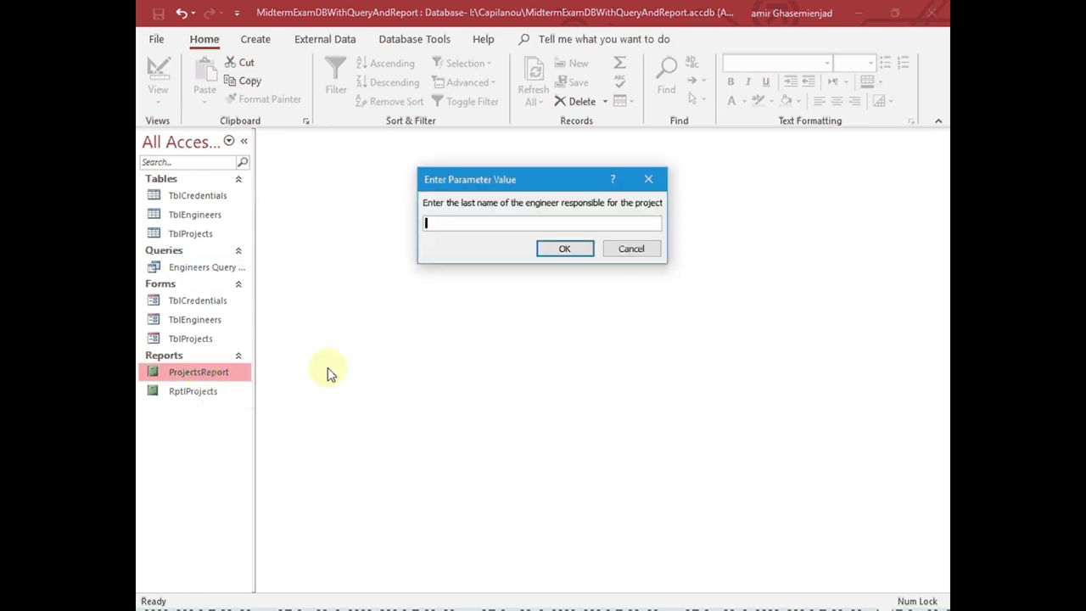
text(Anderson)
key(Return)
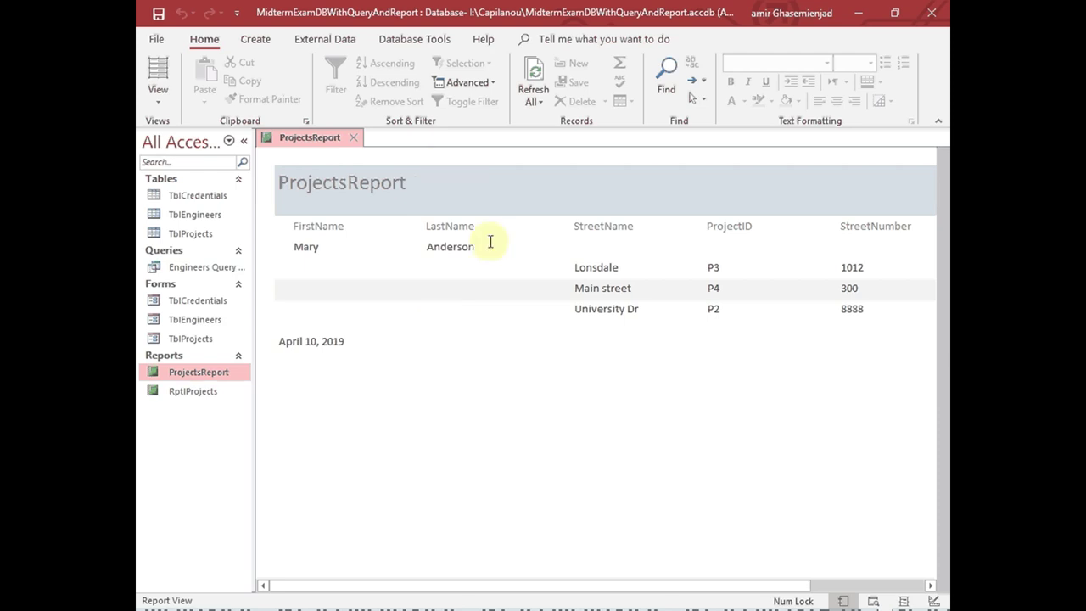
Step: Open ProjectsReport in Design View, insert the flower picture as a logo in the Report Header, and enlarge it at the header's left edge
right_click(487, 354)
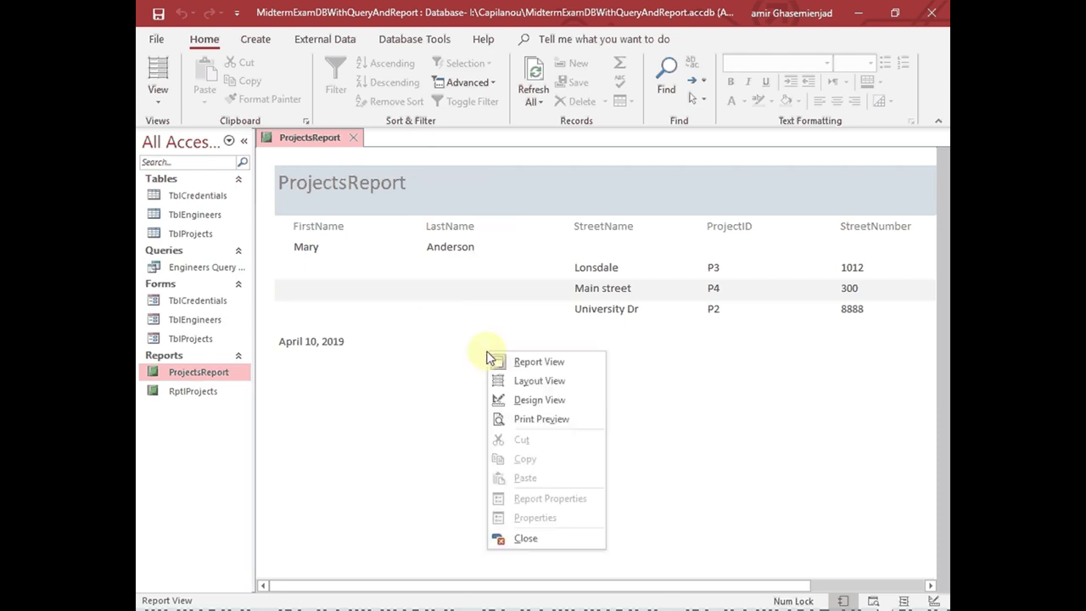
click(539, 403)
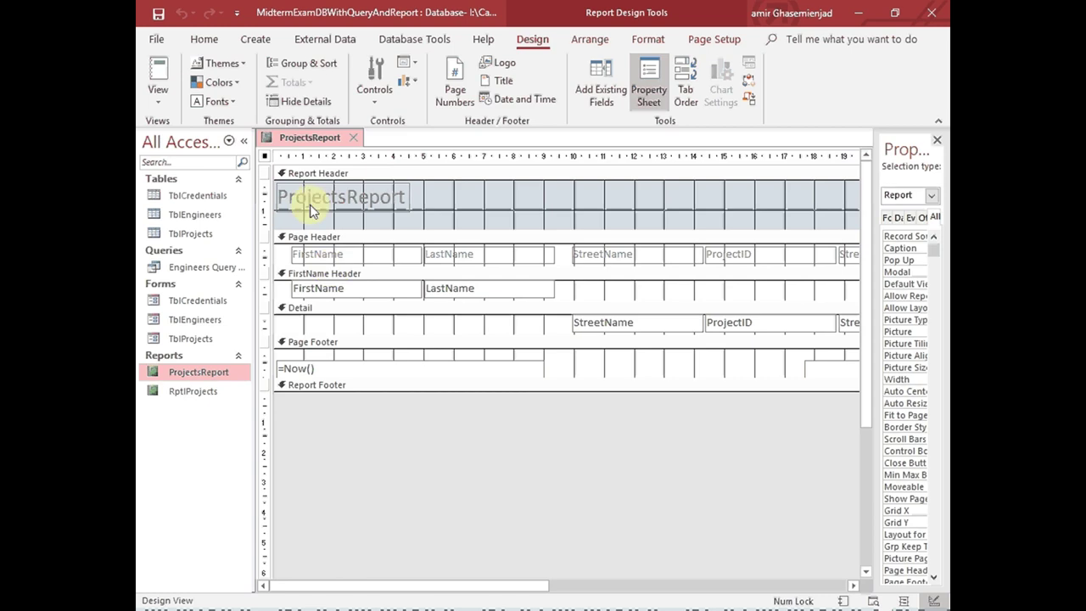
click(503, 67)
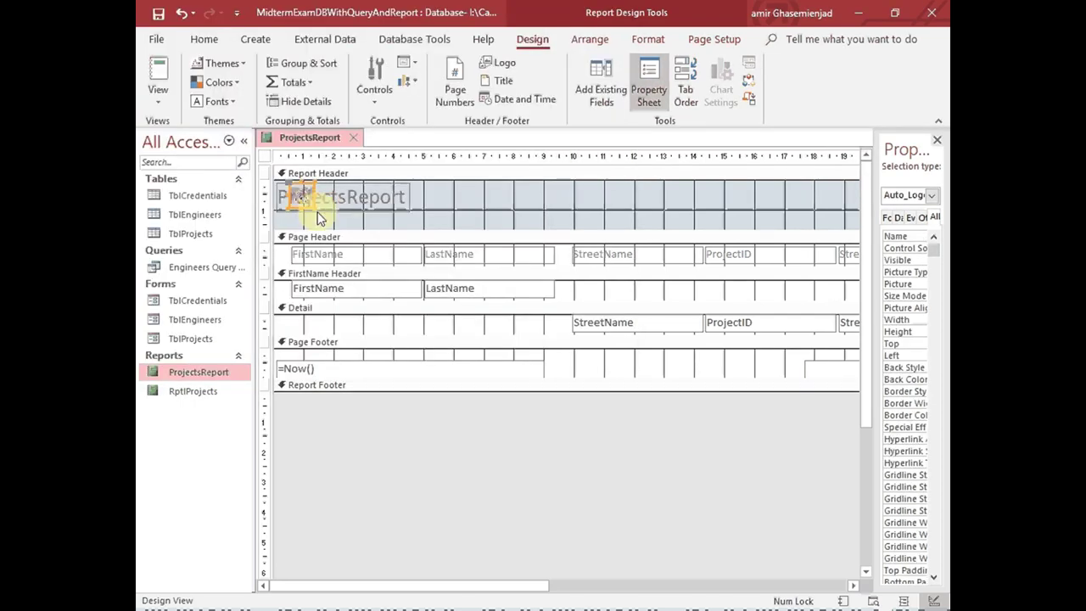
drag(318, 217, 293, 207)
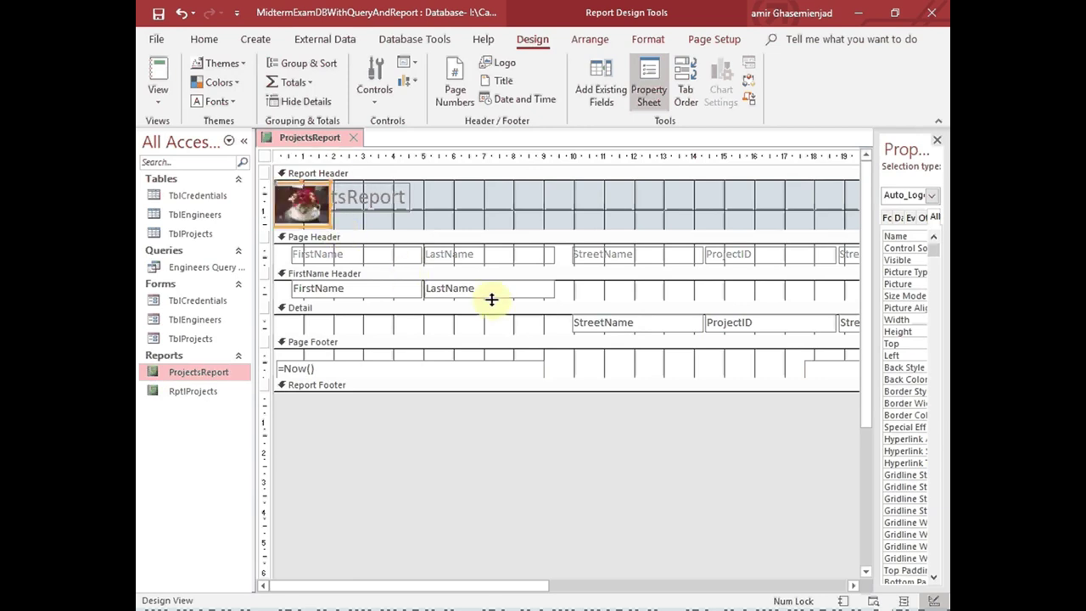
Step: Move the report title clear of the logo and insert "List of the Projects Managed by an Engineer" before its existing text
click(382, 194)
drag(387, 185, 459, 187)
click(431, 204)
text(List of the Projects Managed by an Engineer)
click(397, 196)
key(BackSpace)
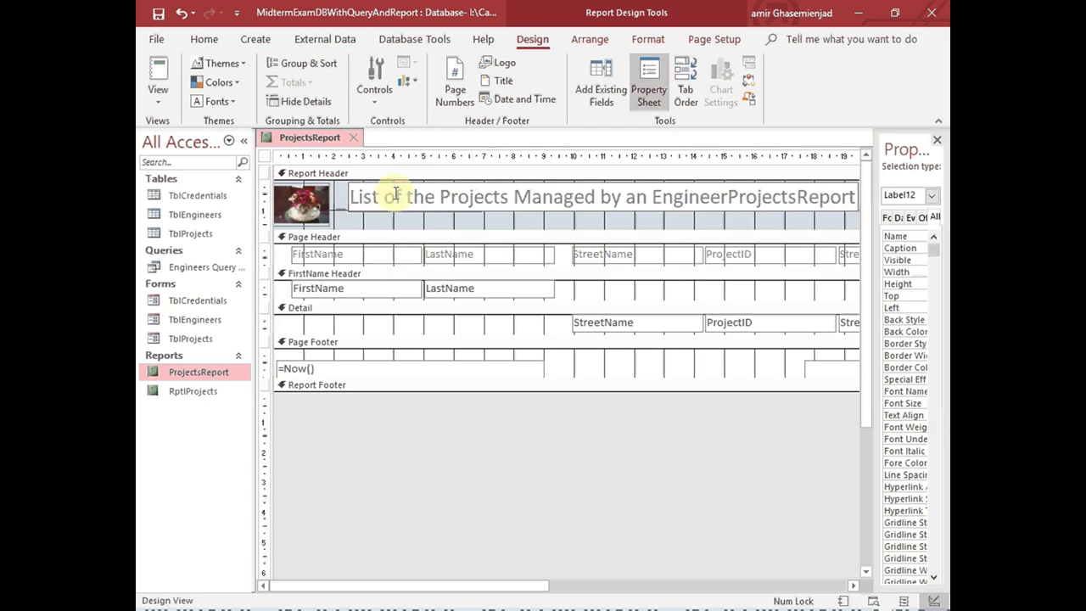
Step: Set the Report Header section's Back Color to a light blue Accent 1 shade, and close the report with its design changes saved
click(412, 227)
right_click(439, 222)
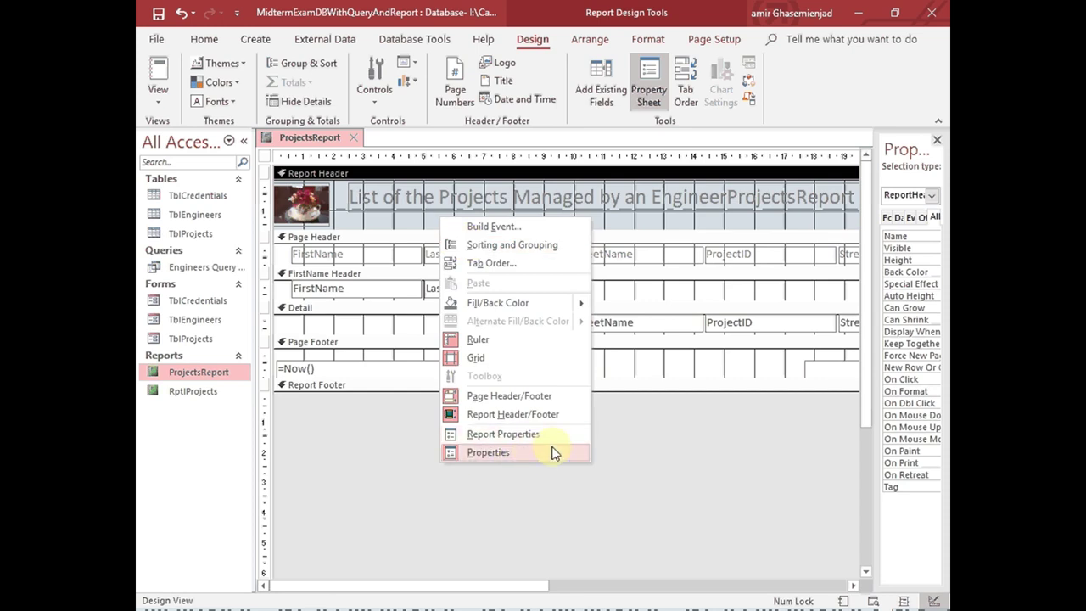
click(883, 280)
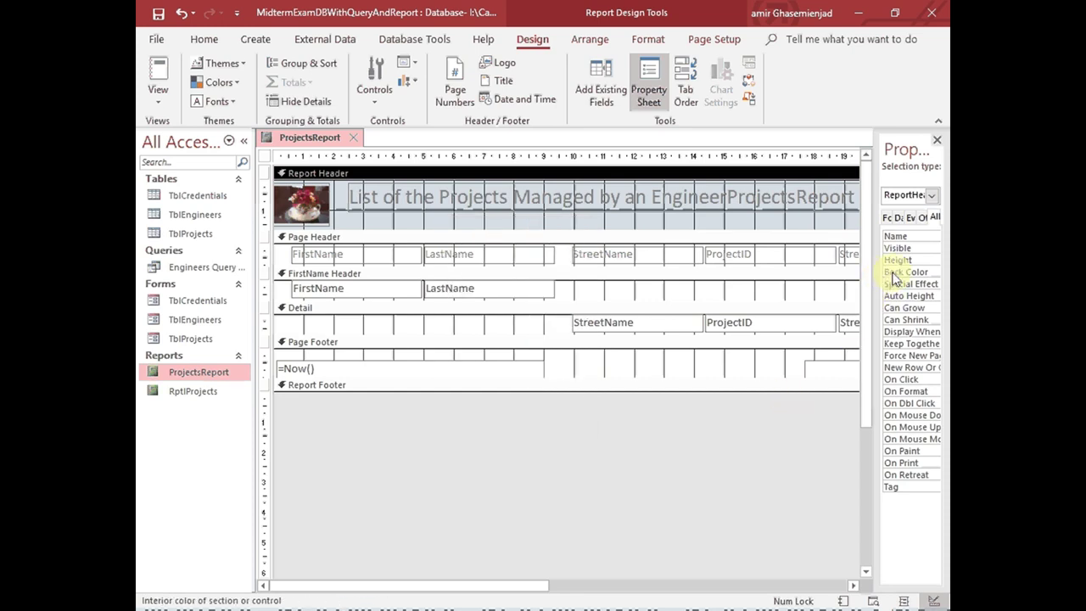
drag(876, 272, 754, 276)
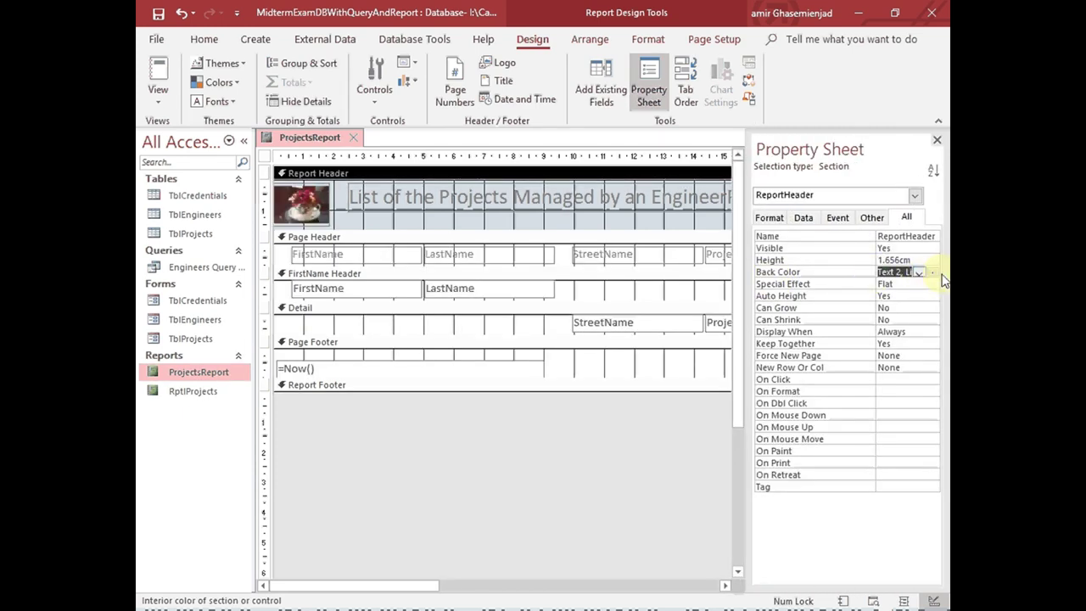
click(933, 273)
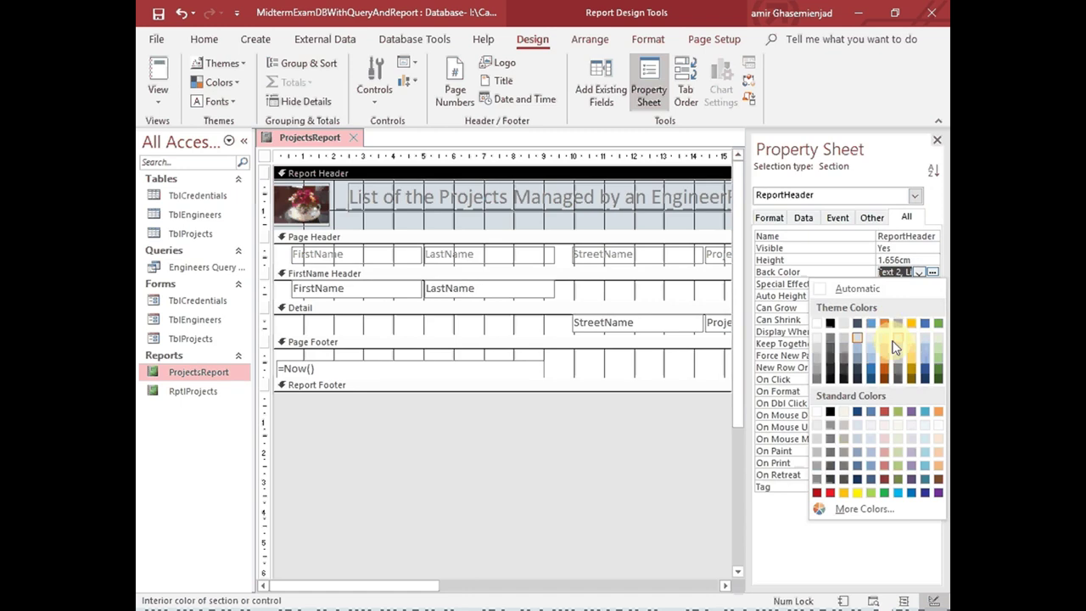
click(869, 358)
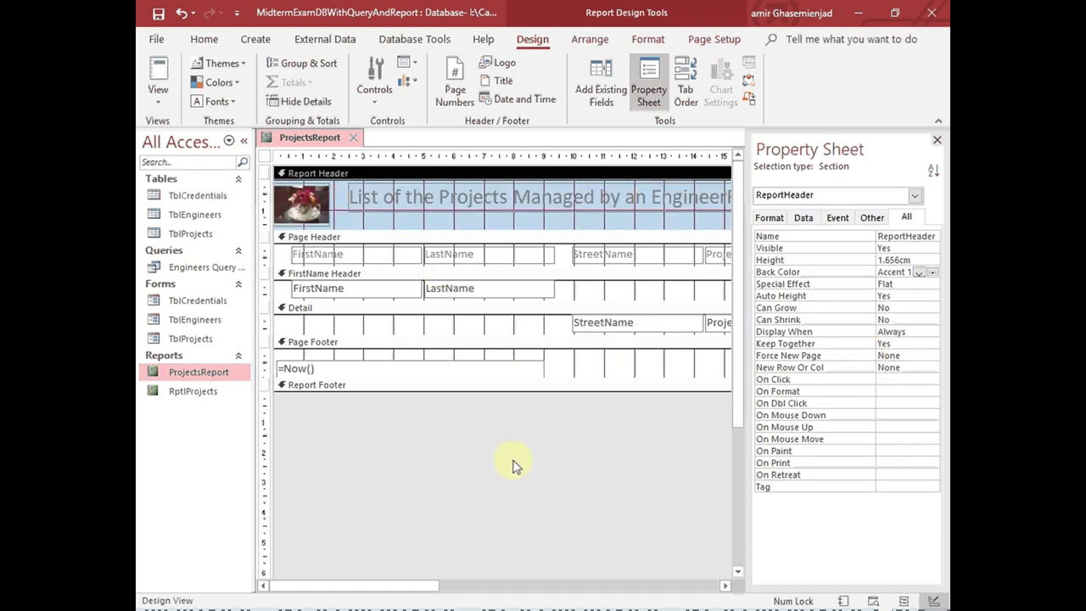
click(353, 139)
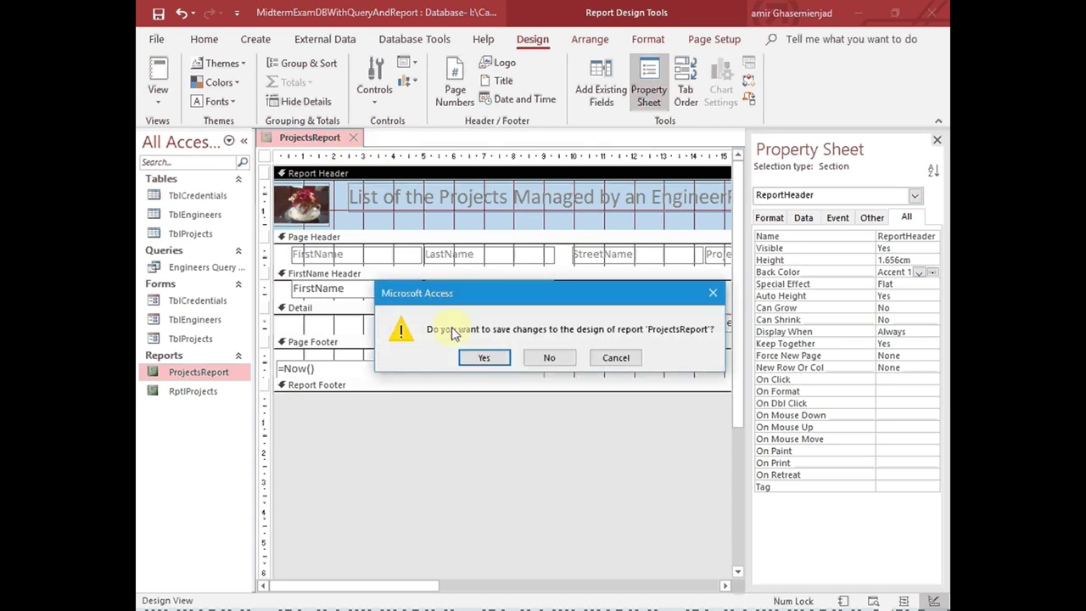
click(485, 360)
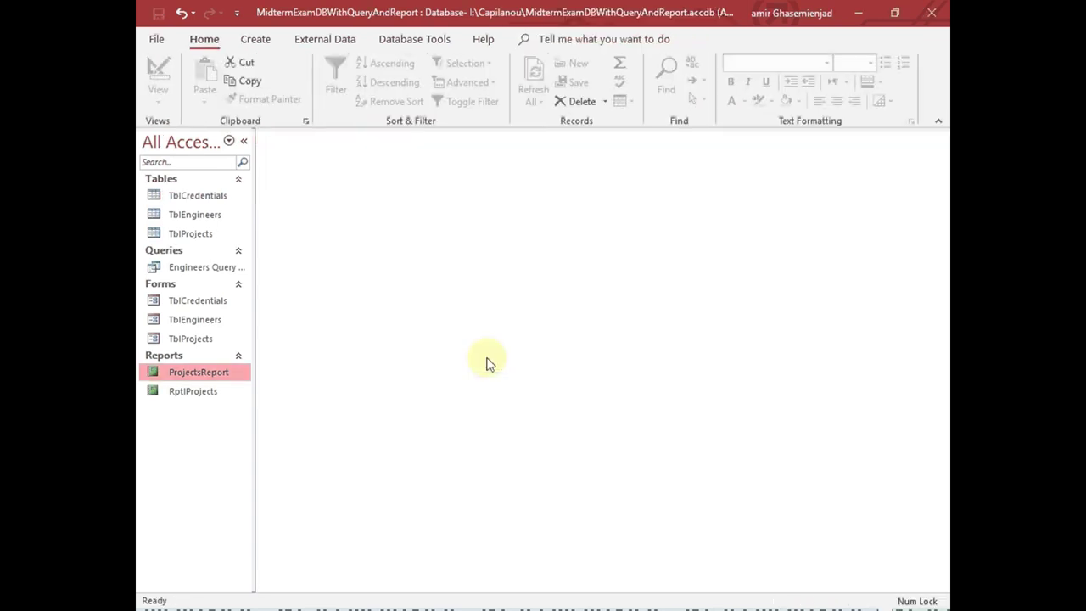
Step: Open ProjectsReport with an engineer's last name to view the redesigned header and matching projects
double_click(212, 379)
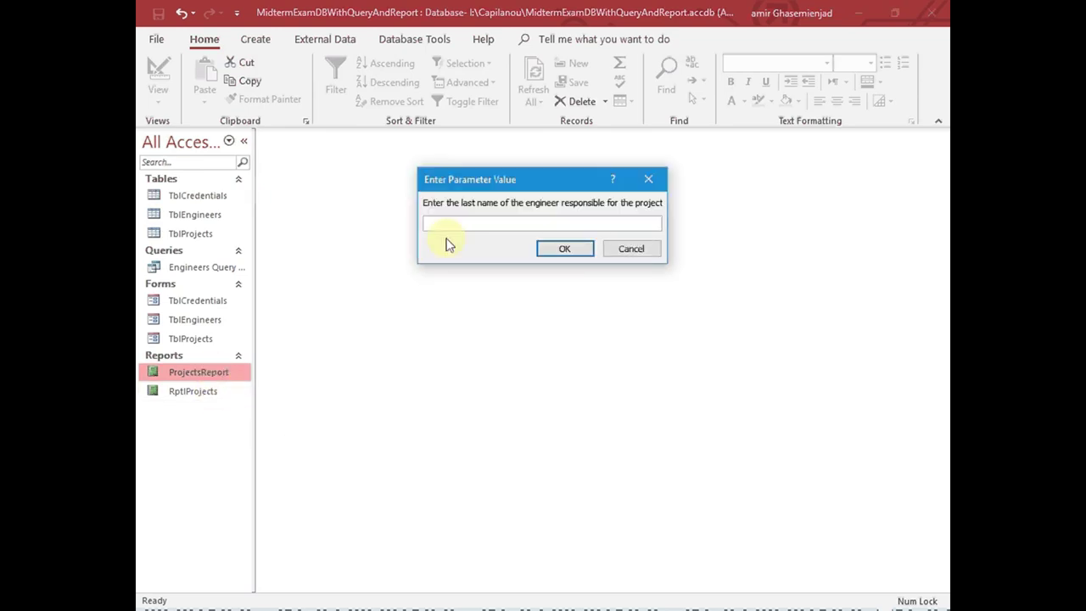
text(Anderson)
key(Return)
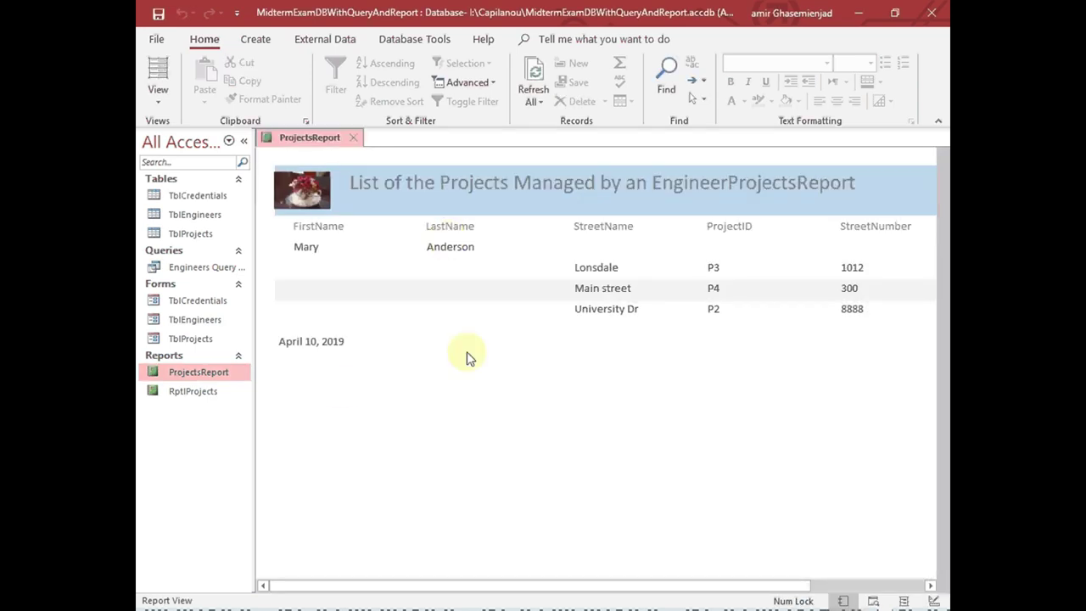